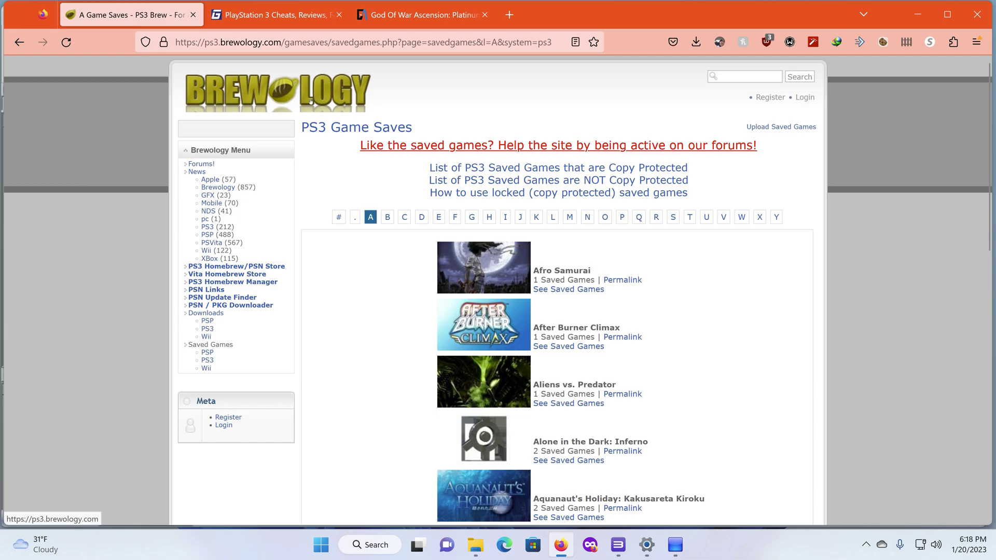
Look over the GameFAQs PS3 action-adventure list and the God Of War Ascension: Platinum Save Pack [EU] download page on The Tech Game.
click(246, 14)
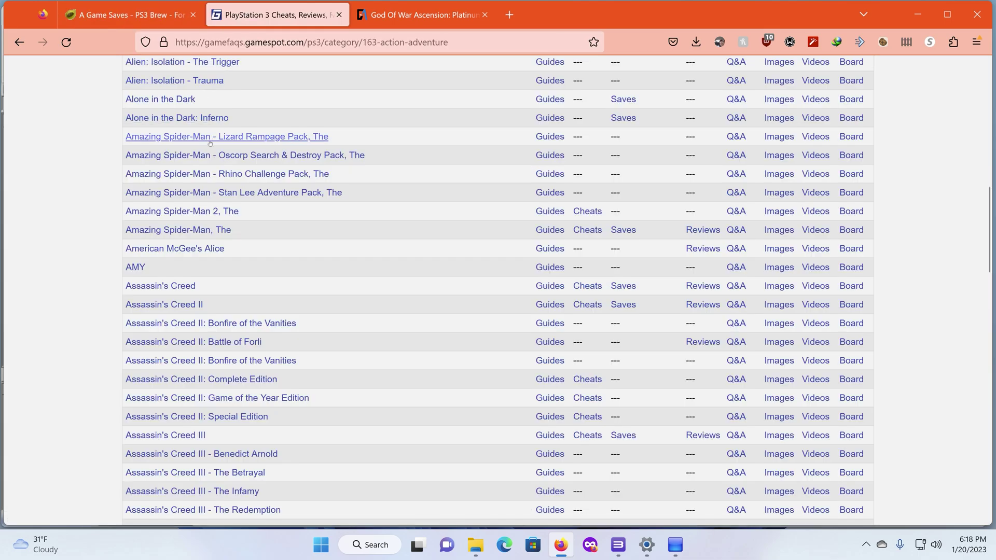
key(ctrl+Tab)
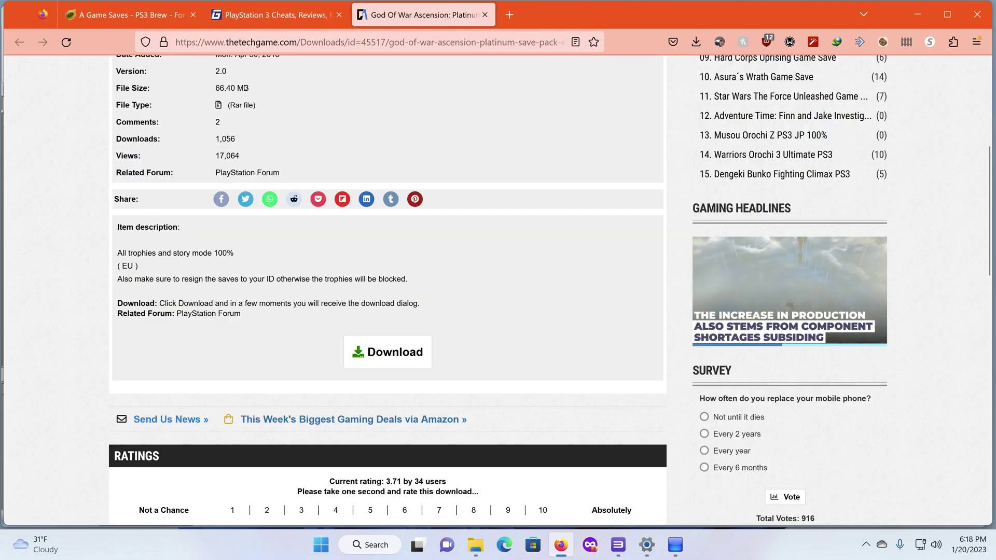
scroll(285, 160, up, 3)
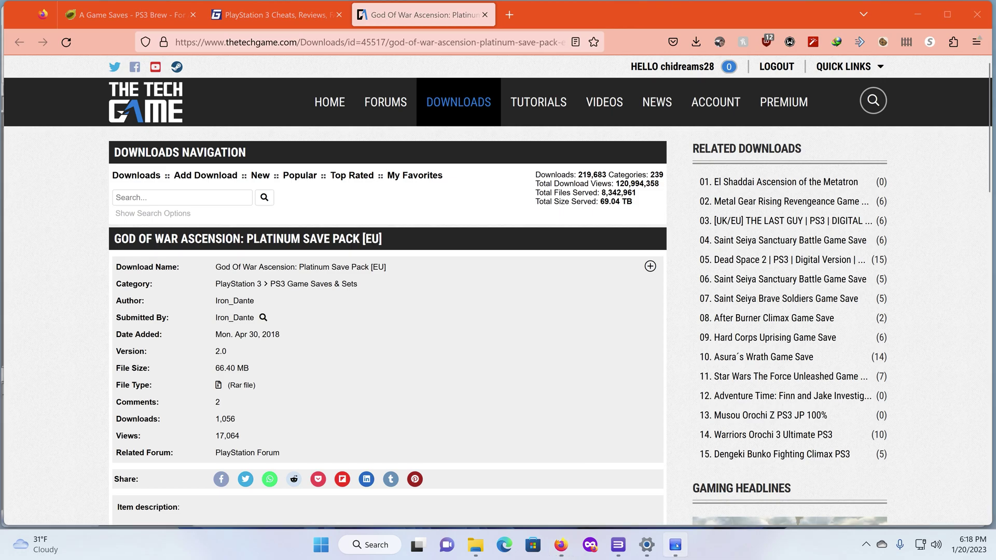
Switch to File Explorer and extract the god-of-war-ascension-platinum-save-pack-2018 archive directly into the Save games folder.
click(676, 546)
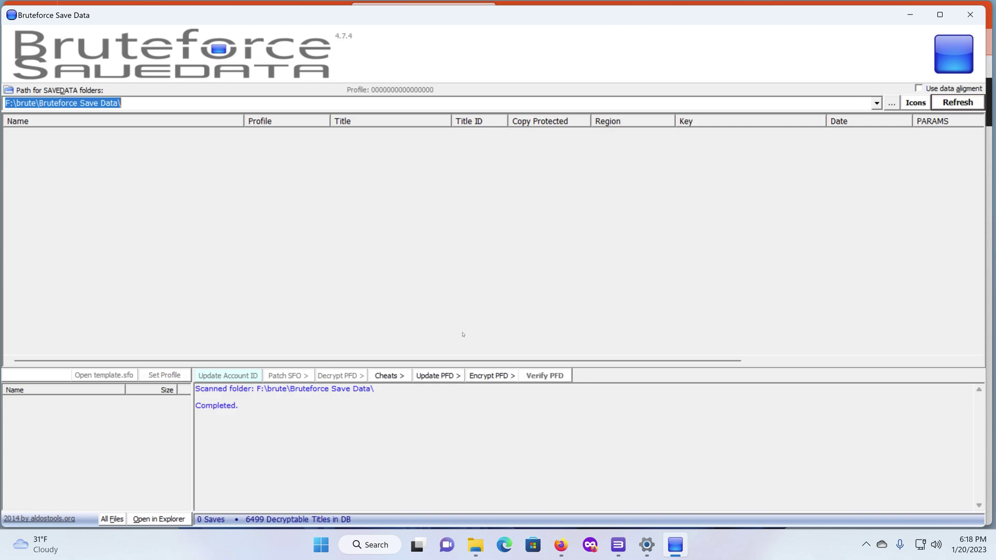
click(476, 546)
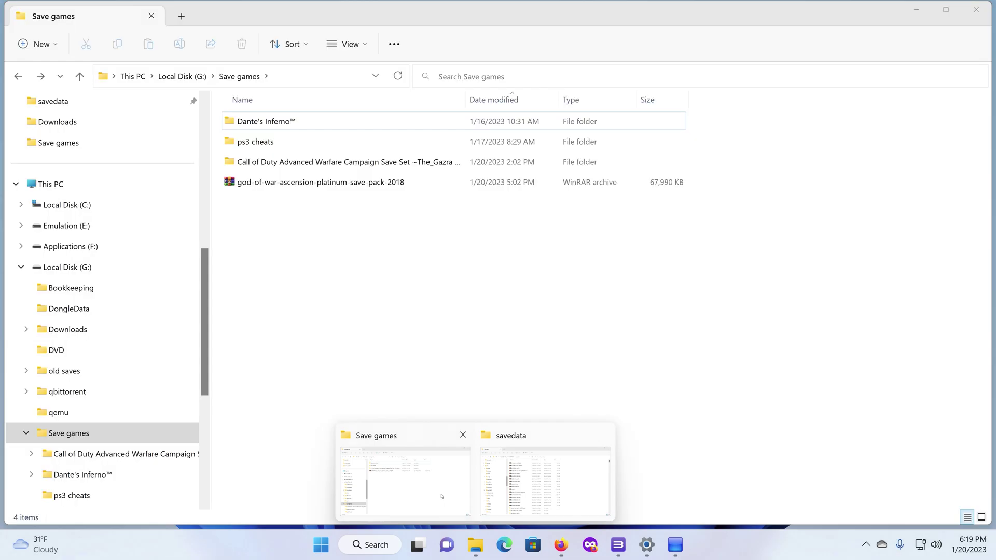
click(441, 496)
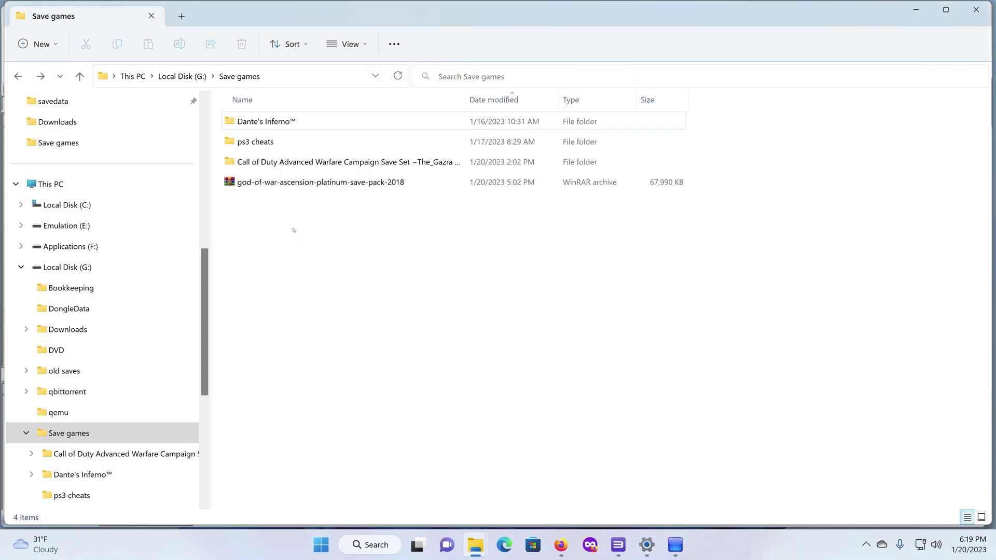
right_click(272, 187)
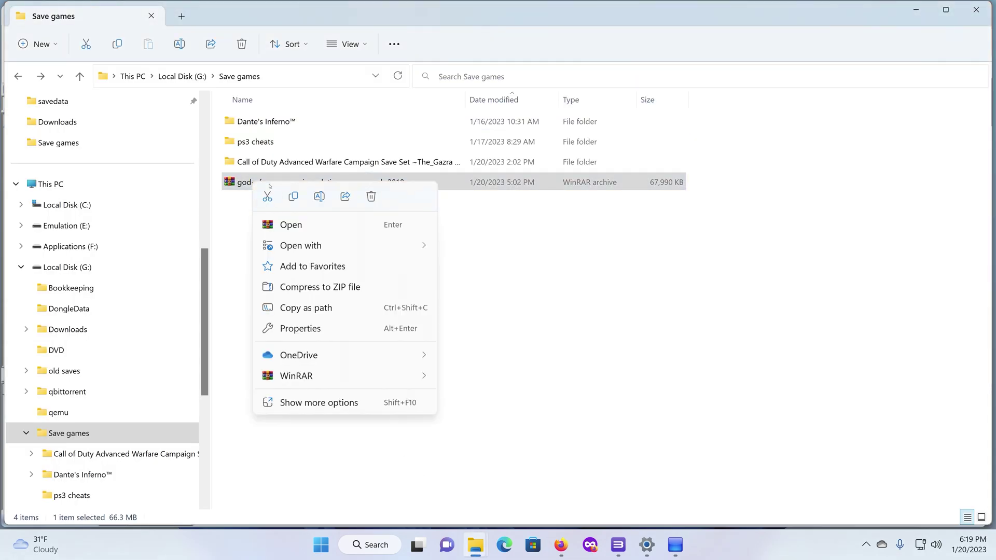
mouse_move(335, 378)
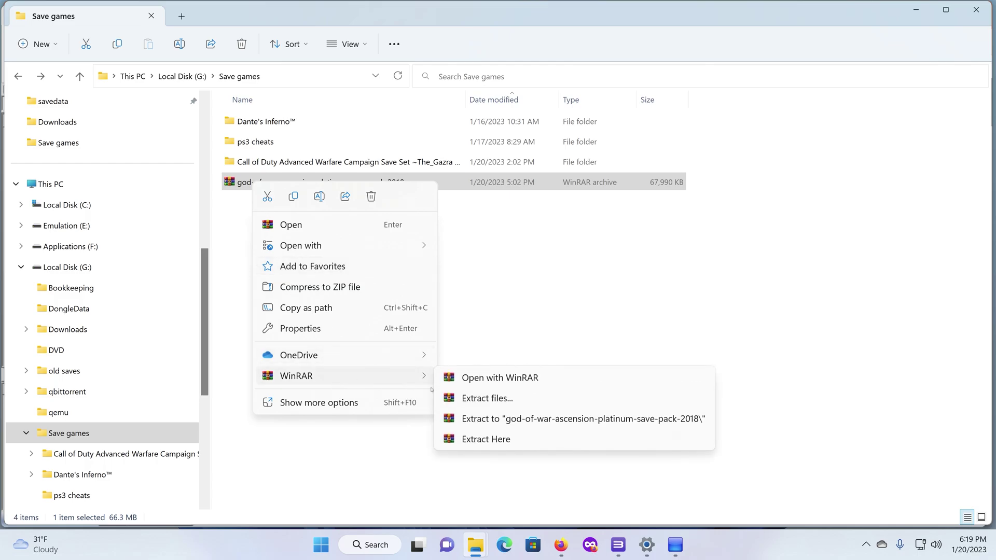
click(500, 439)
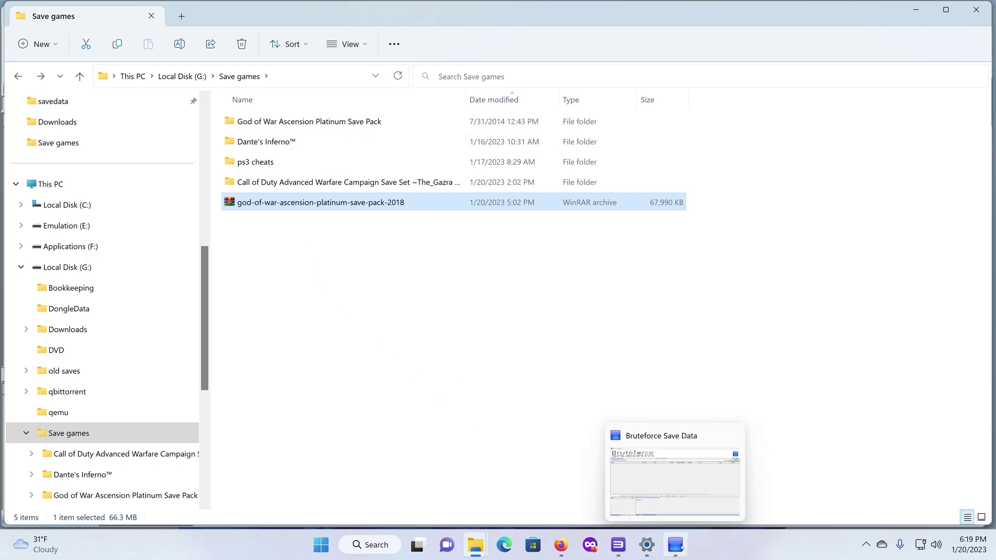
Load G:\Save games\God of War Ascension Platinum Save Pack\ in Bruteforce Save Data and compare its title ID with the game's serial in RPCS3.
click(682, 548)
click(137, 104)
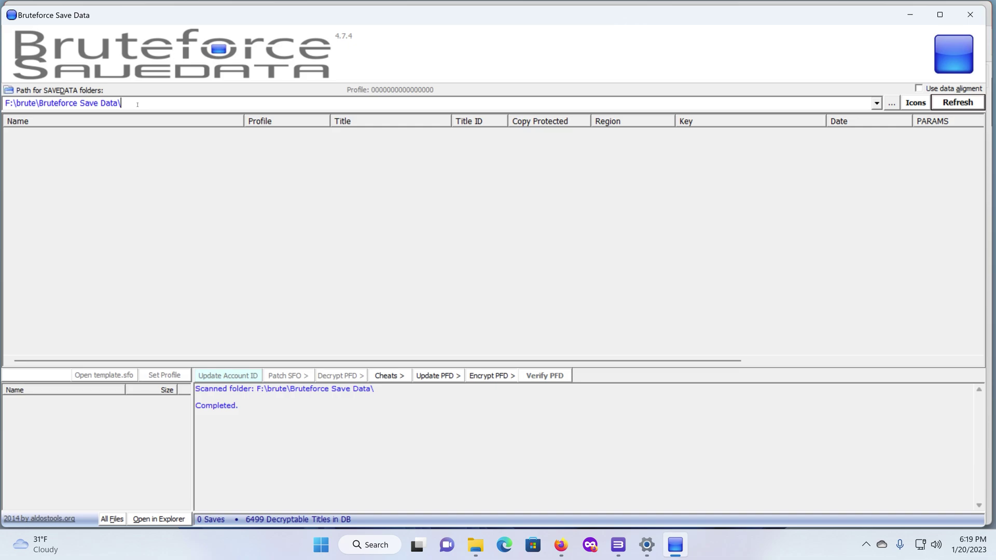
click(877, 103)
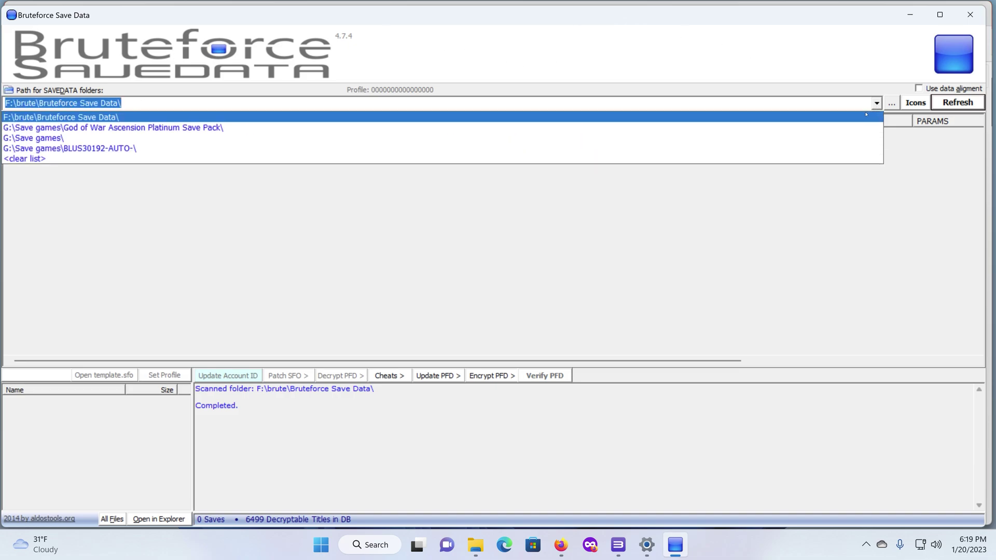
click(136, 127)
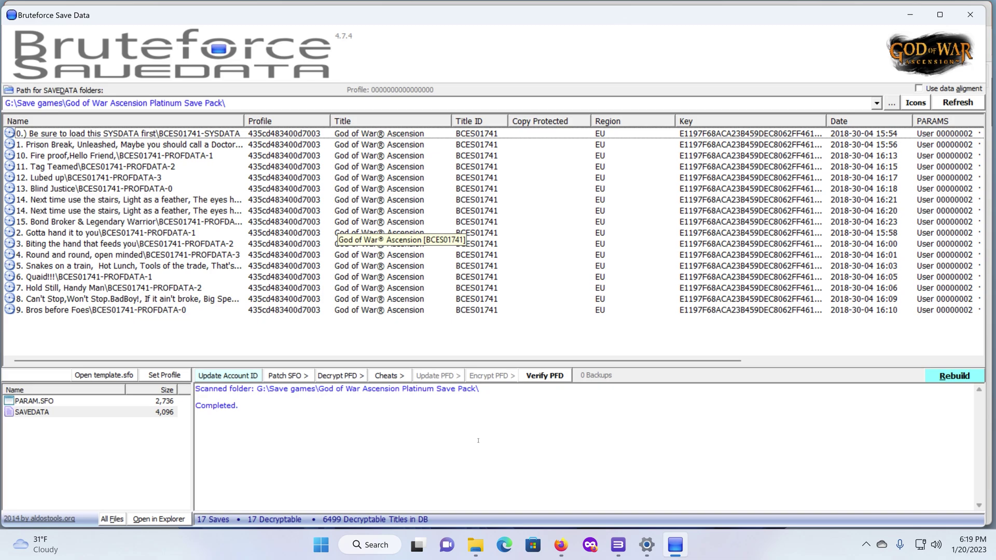
click(617, 545)
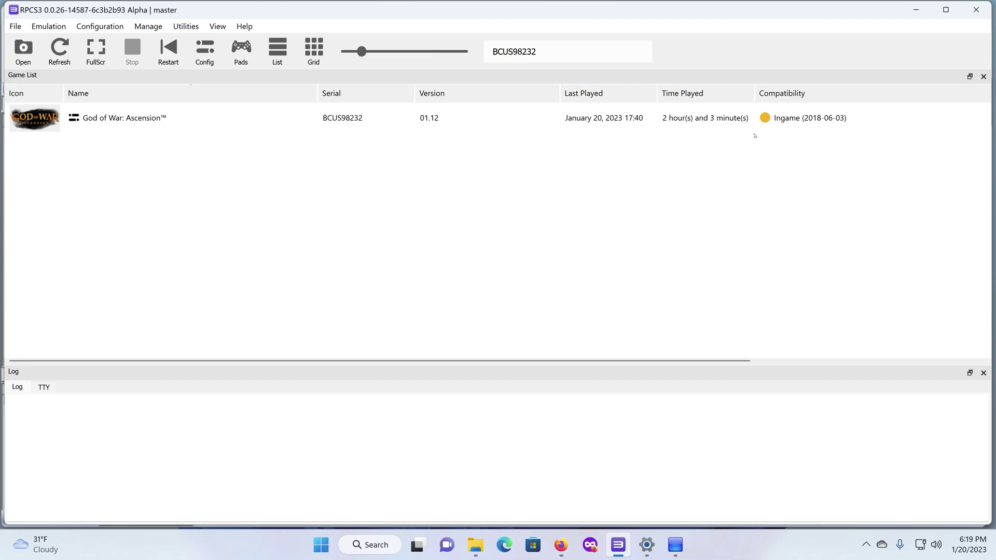
key(alt+Tab)
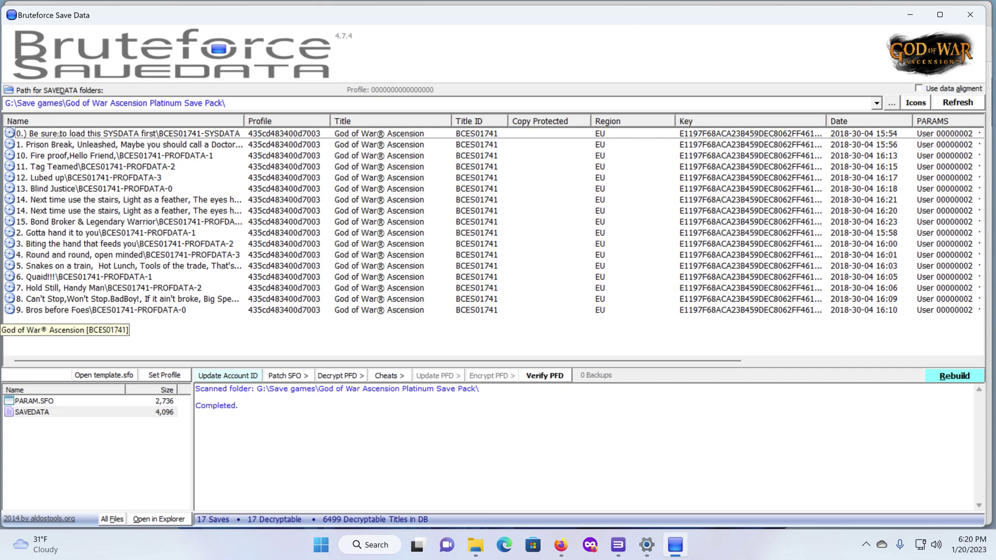
Fully rebuild the "0.) Be sure to load this SYSDATA first" save with the current profile, updating its PARAM.SFO.
click(58, 134)
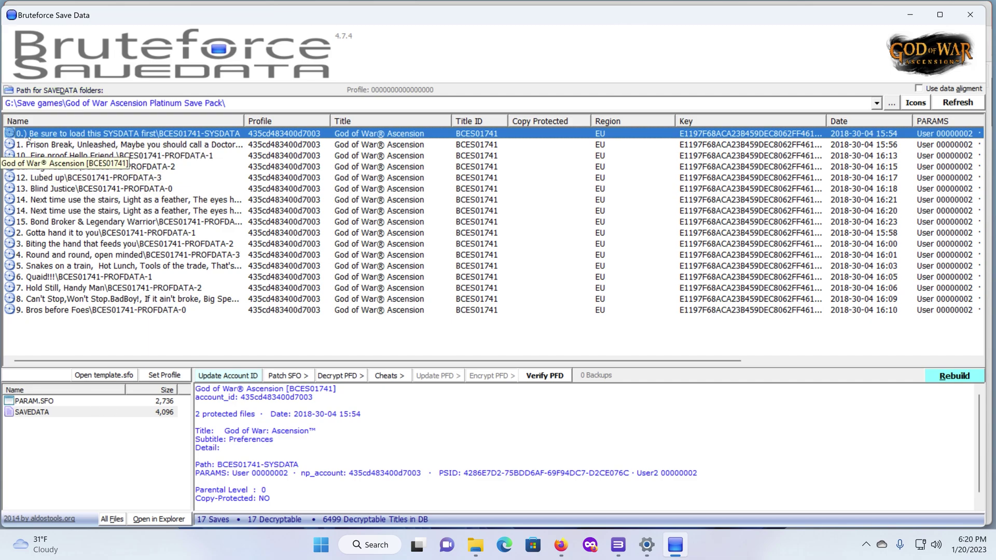
right_click(61, 401)
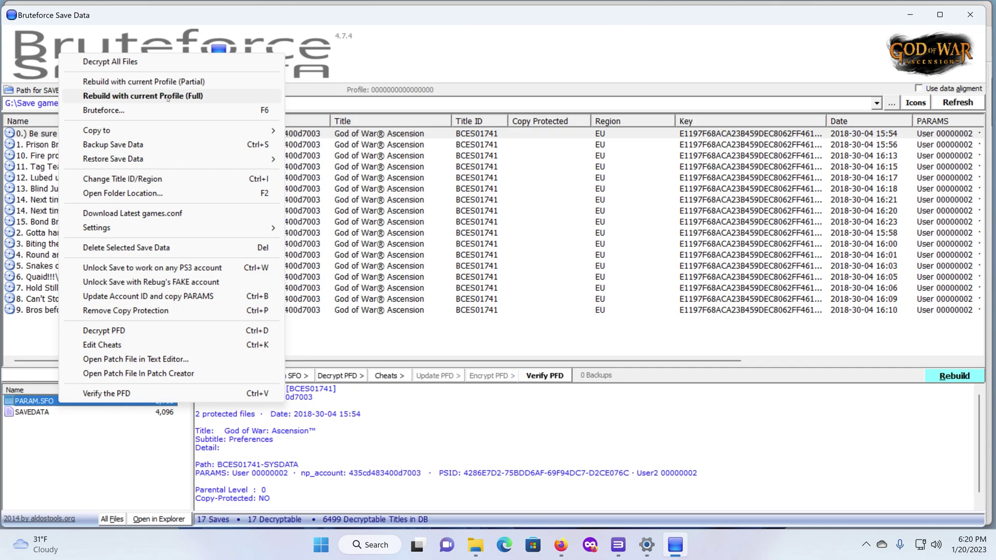
click(167, 97)
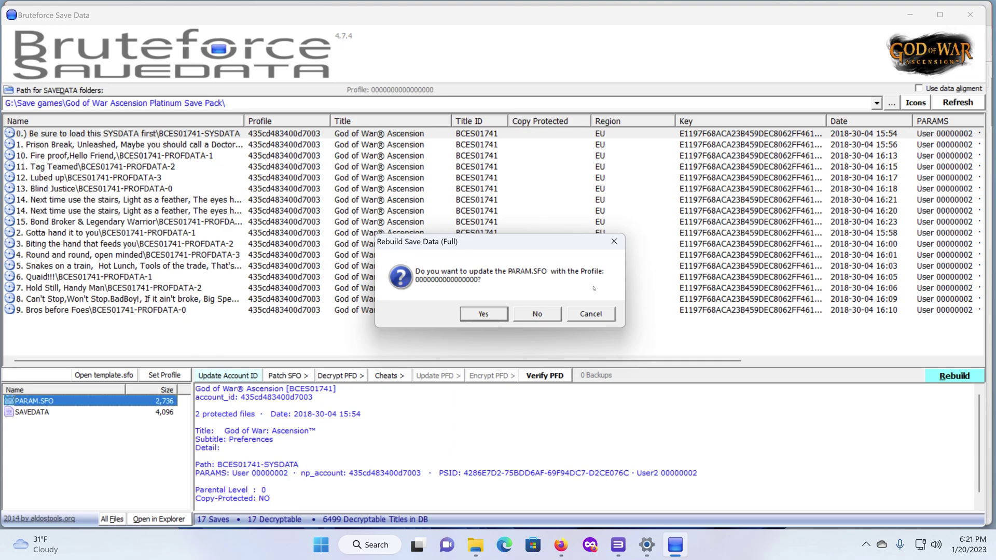
click(499, 318)
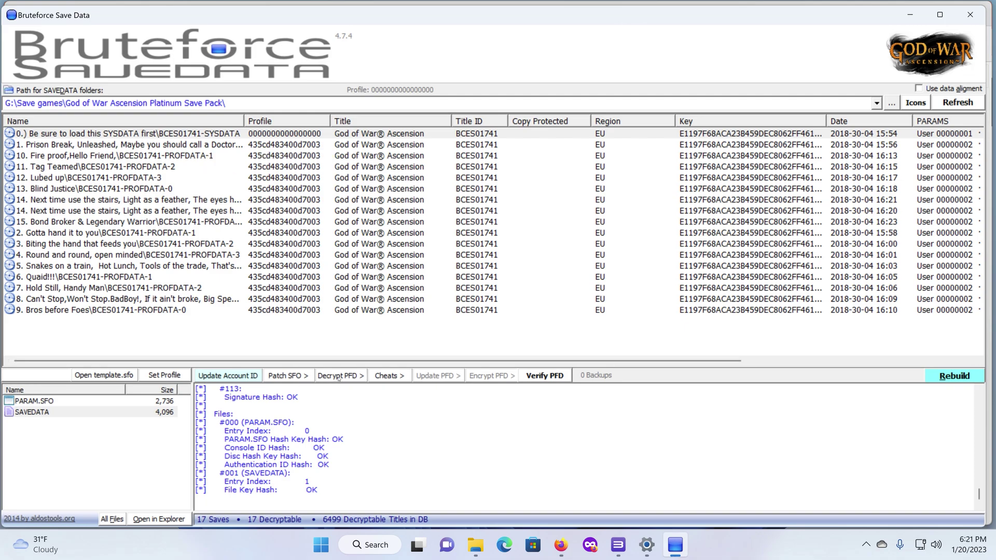
Decrypt all files of the SYSDATA save, including SAVEDATA.
right_click(61, 400)
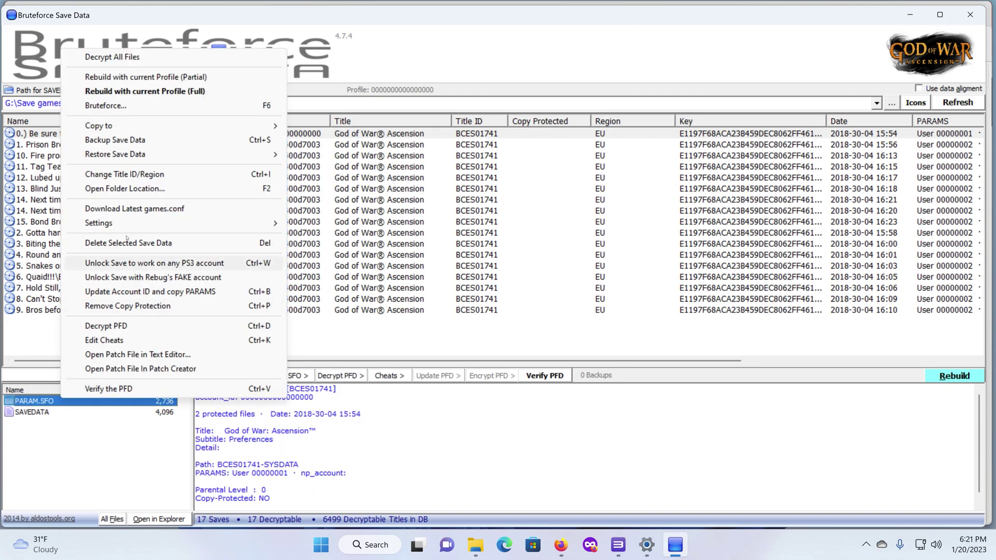
click(150, 58)
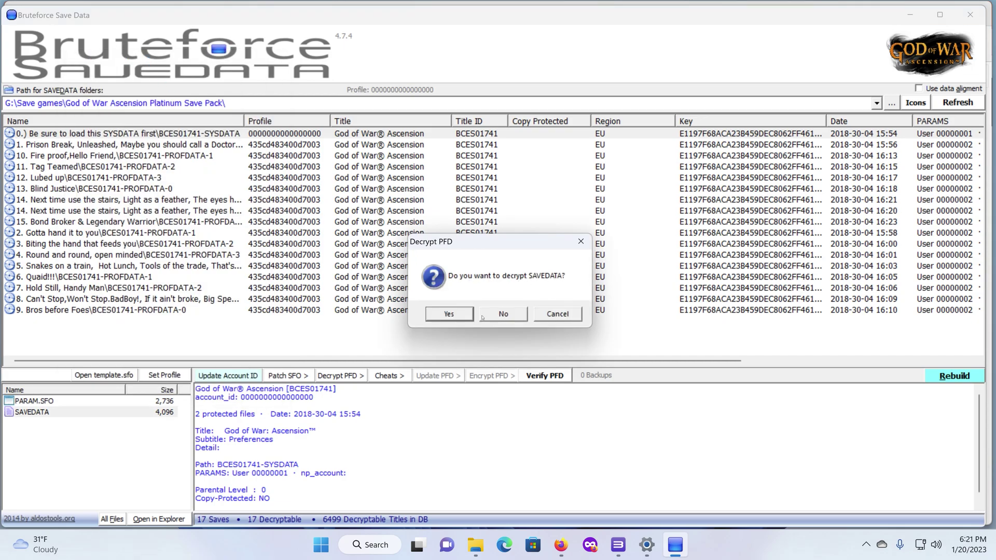
click(449, 314)
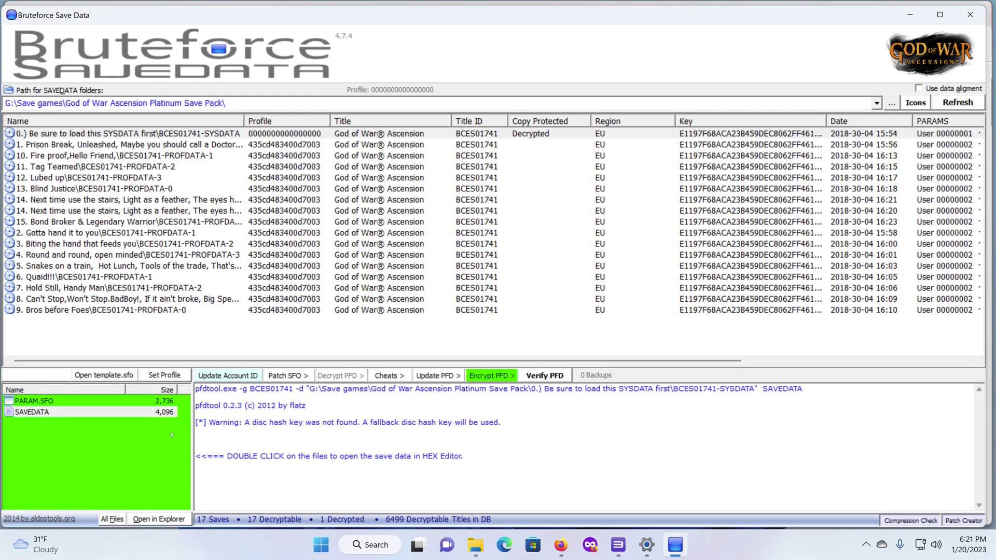
Unlock the decrypted SYSDATA save to work on any PS3 account.
right_click(74, 414)
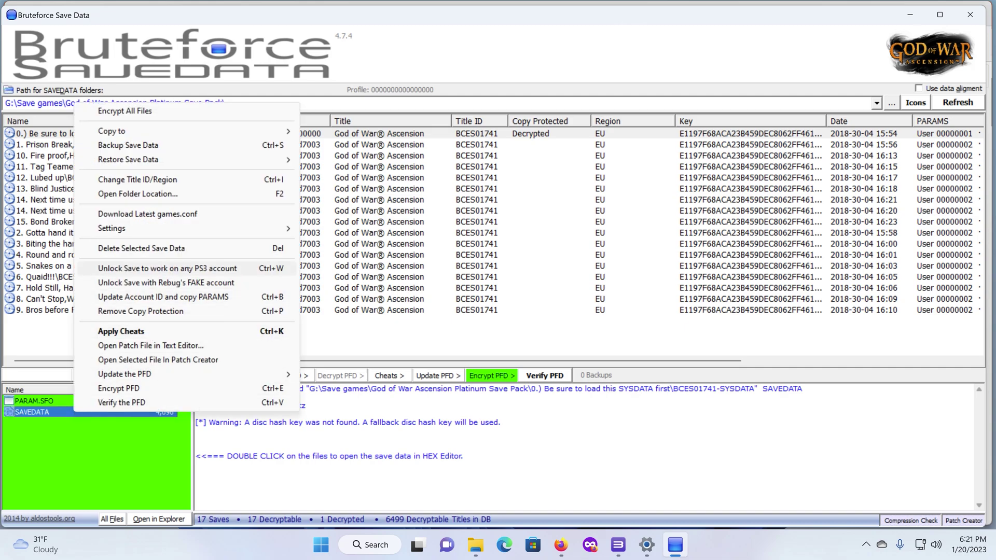
click(194, 268)
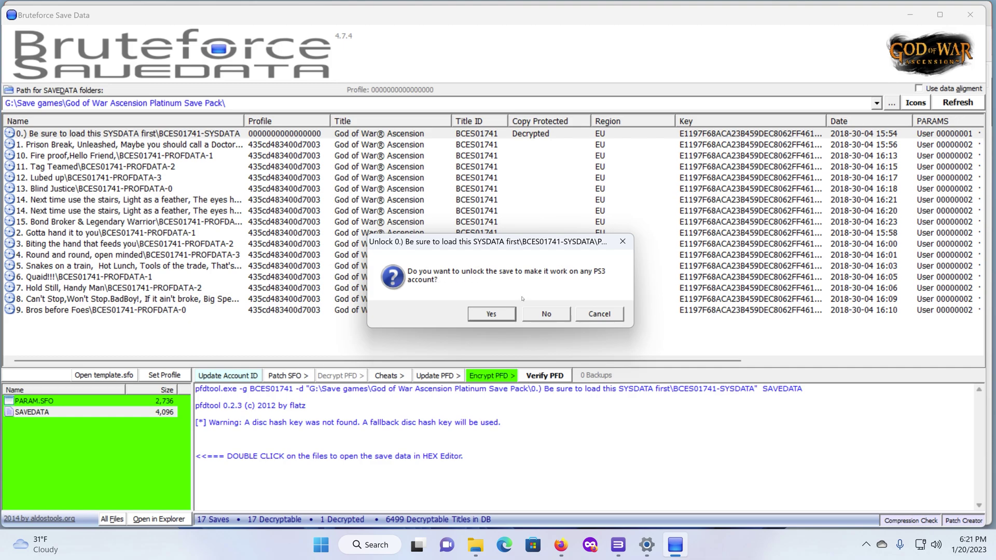
click(491, 315)
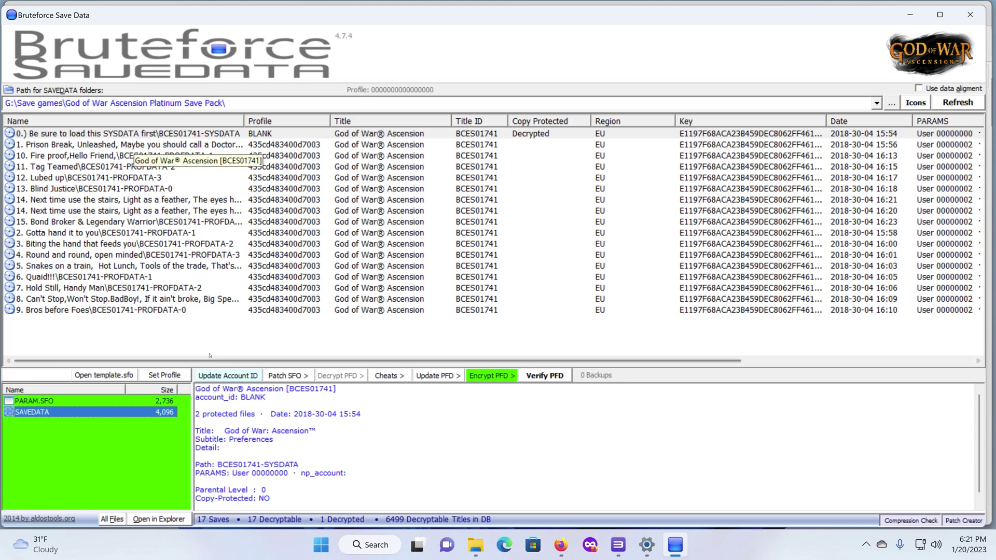
Switch to RPCS3, copy the serial of God of War: Ascension, and return to Bruteforce Save Data.
click(618, 545)
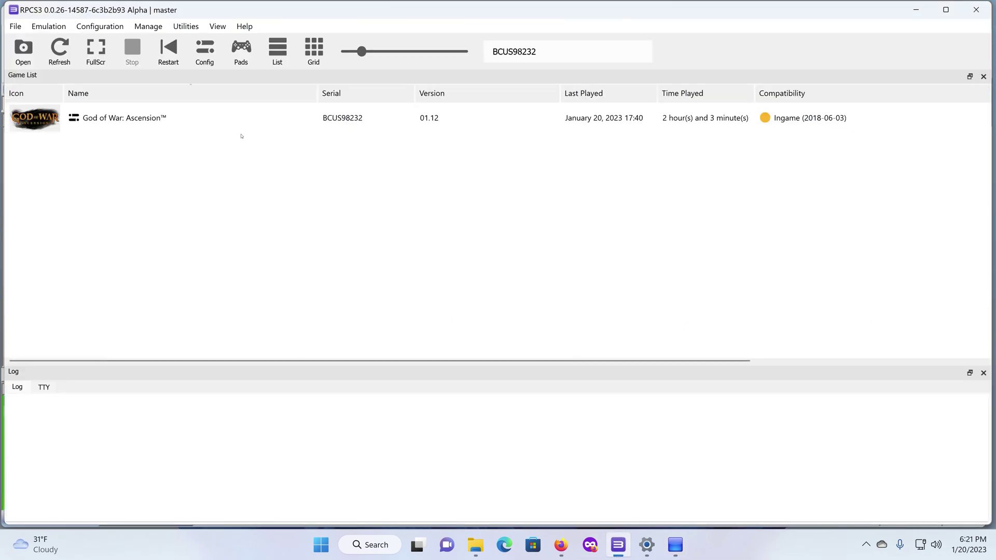
right_click(250, 117)
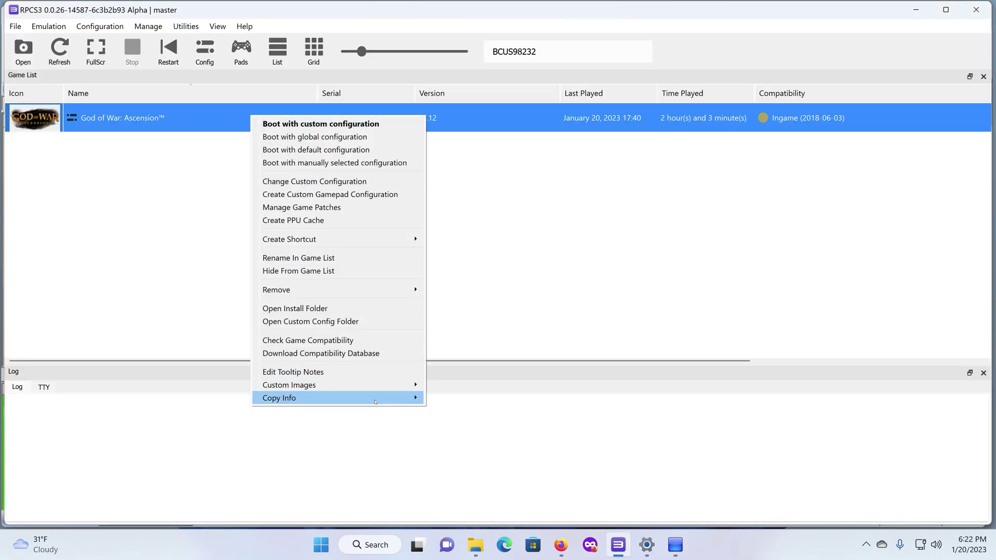
mouse_move(374, 403)
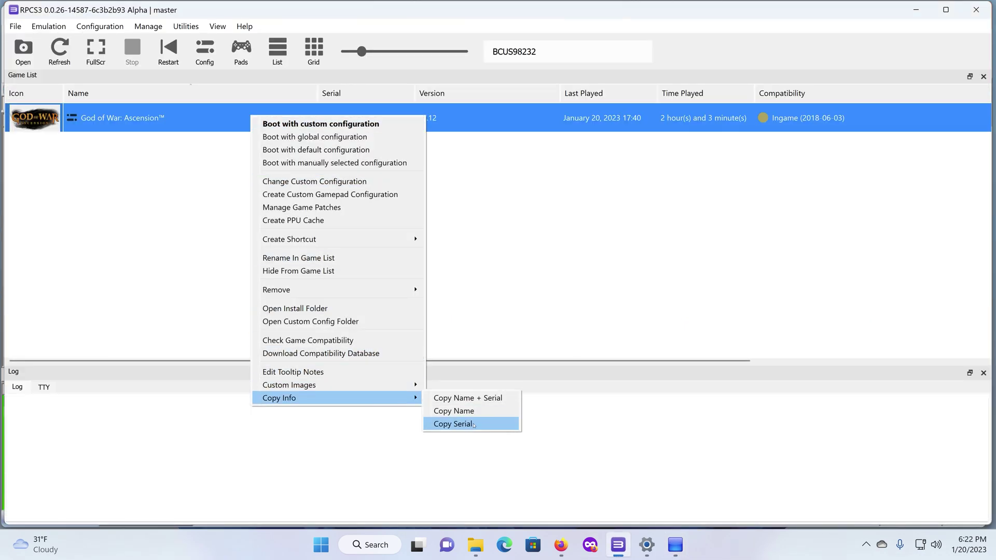
click(473, 425)
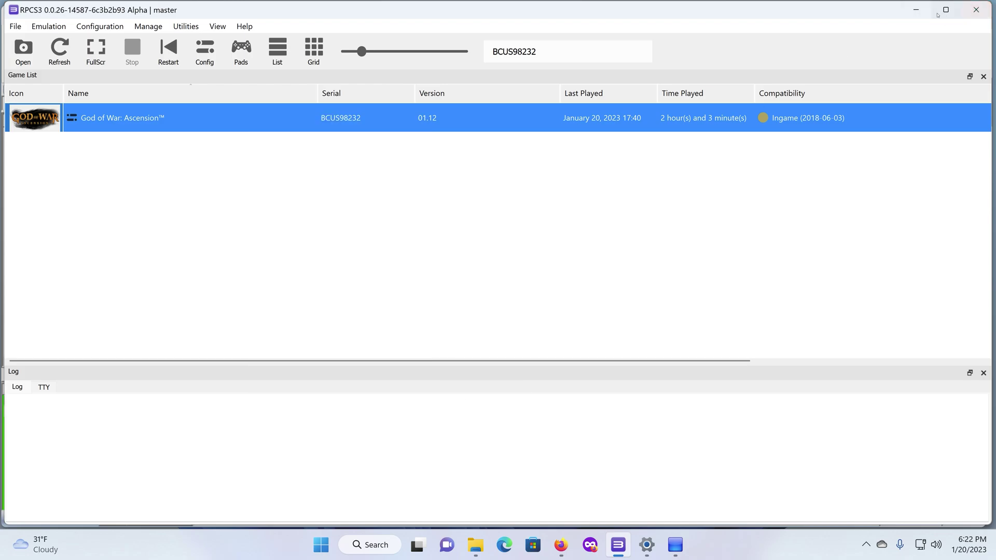
click(916, 9)
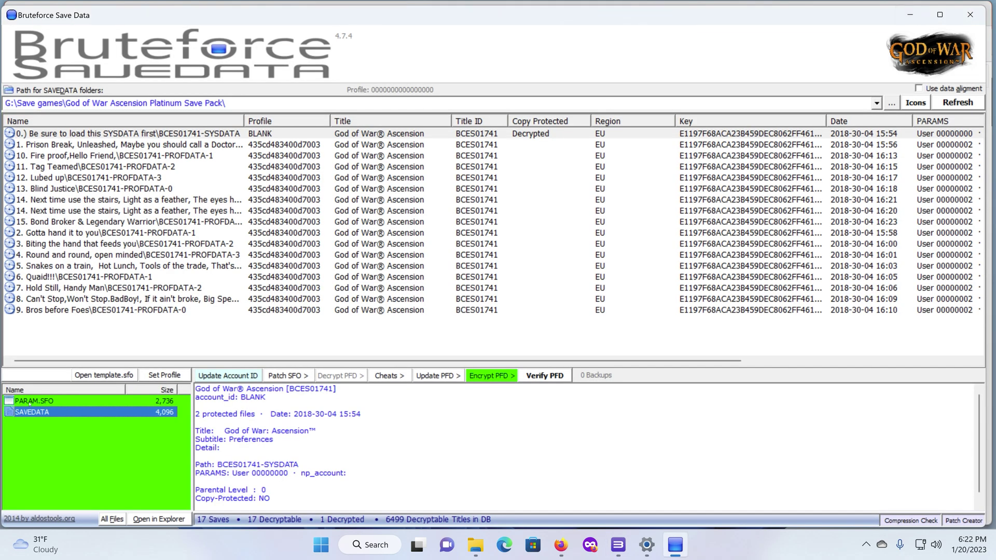
Change the SYSDATA save's title ID to BCUS98232.
right_click(61, 429)
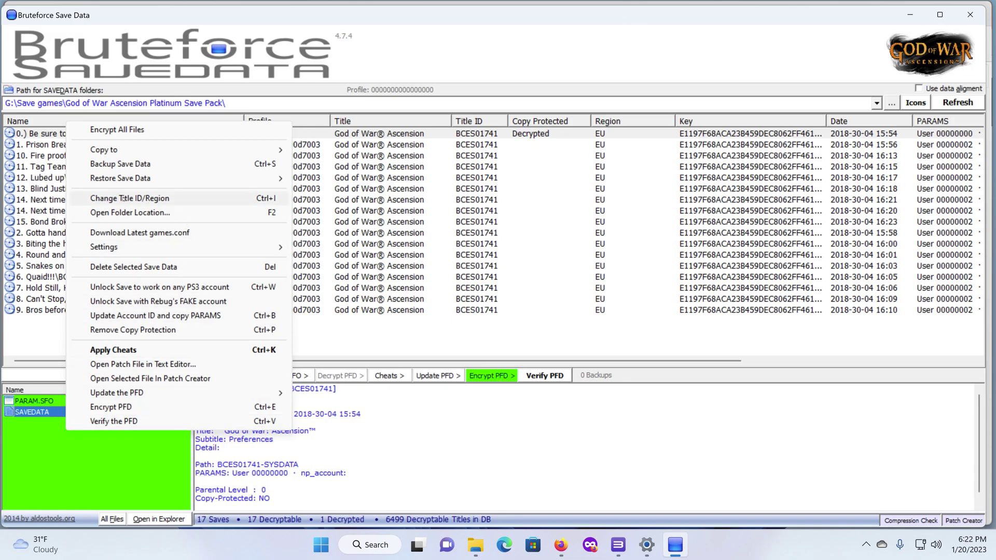
click(149, 199)
right_click(430, 226)
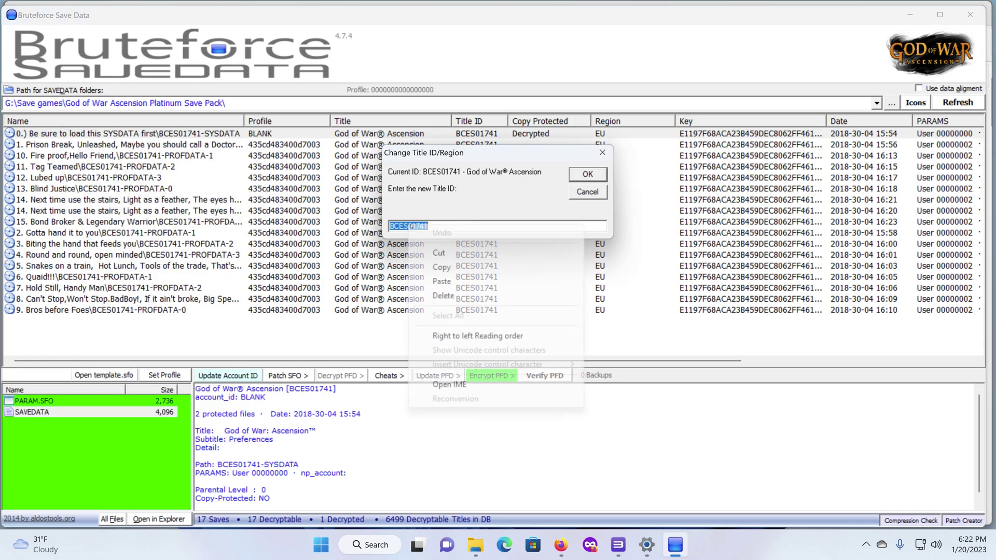
click(438, 281)
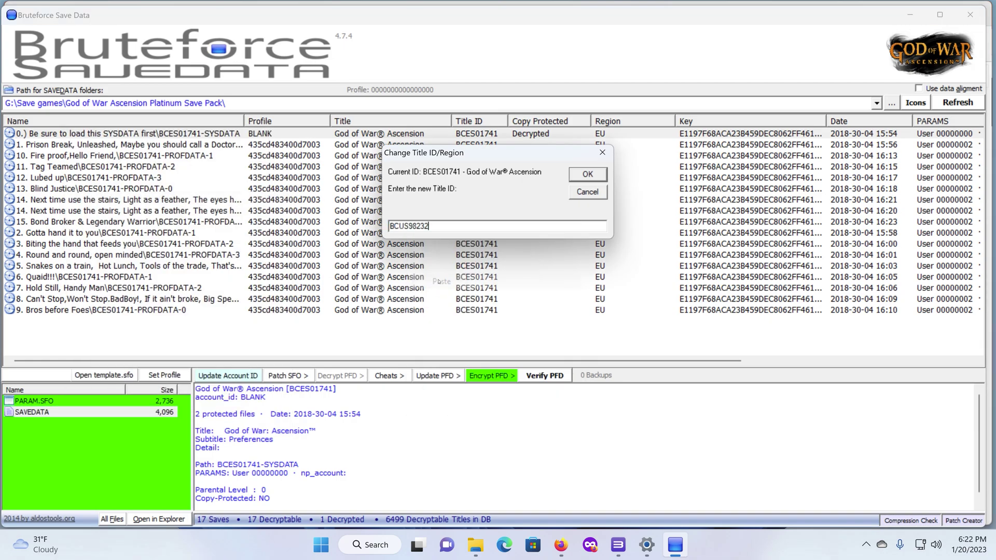
click(577, 176)
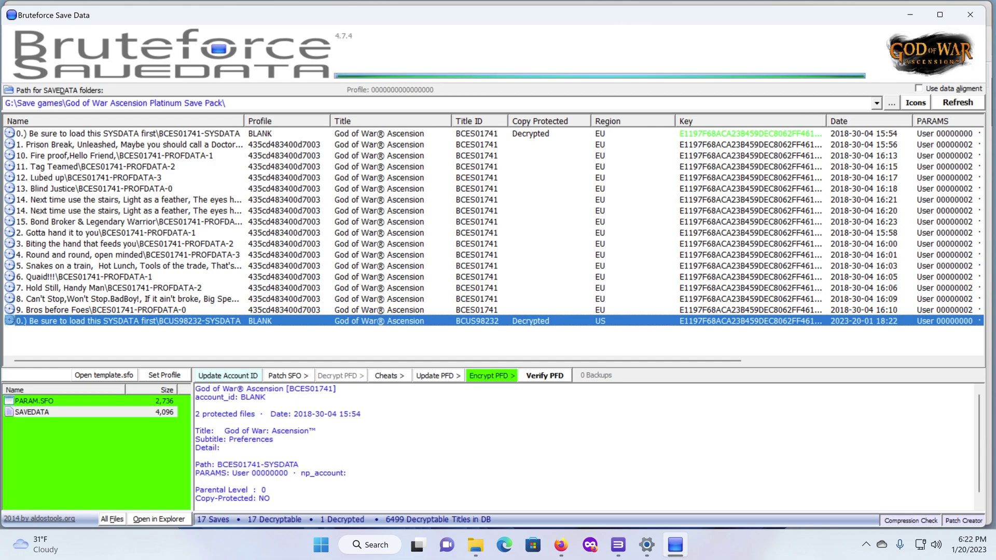
Rebuild the "15. Bond Broker & Legendary Warrior" save with the current profile, using the full rebuild.
click(32, 223)
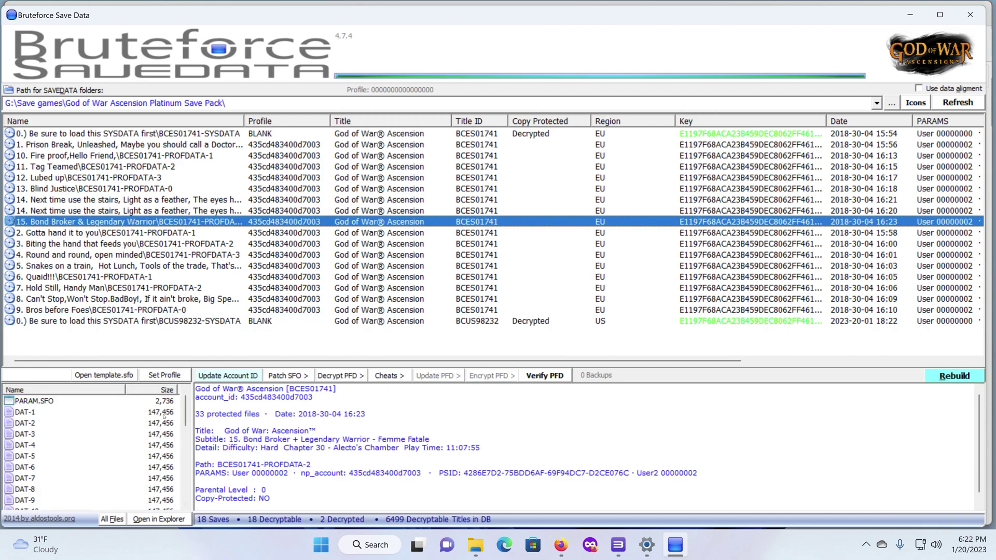
click(89, 403)
right_click(89, 404)
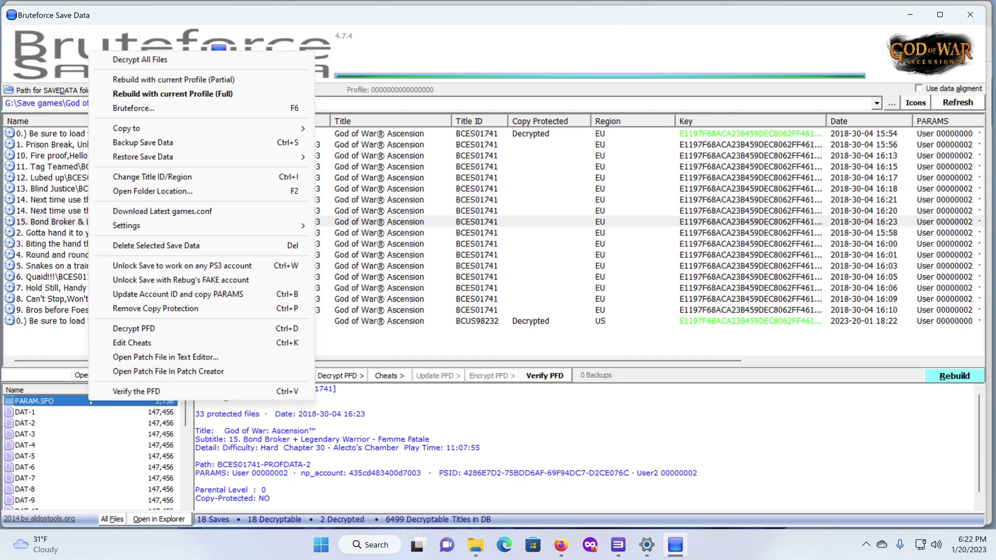
click(203, 94)
click(483, 314)
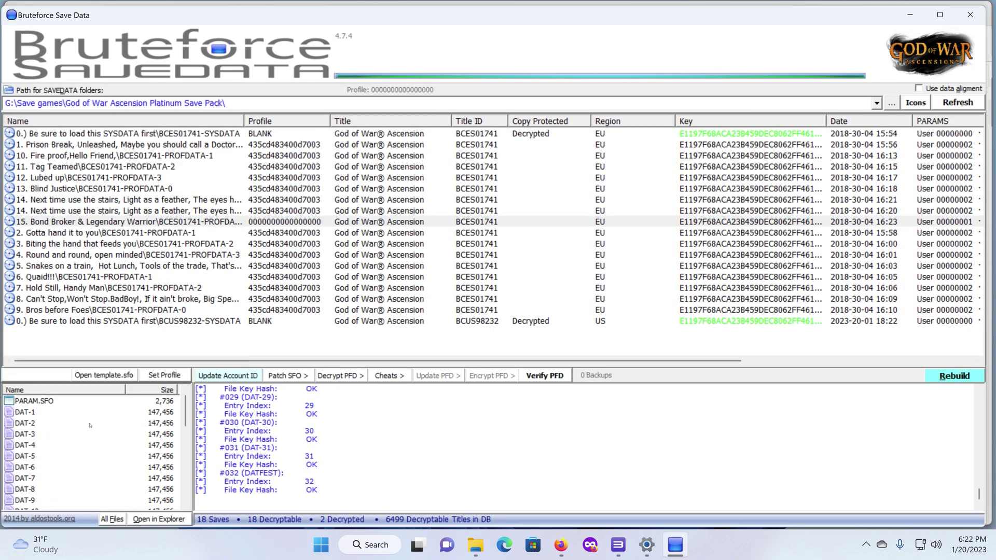
Decrypt all files of the Bond Broker & Legendary Warrior save.
right_click(70, 412)
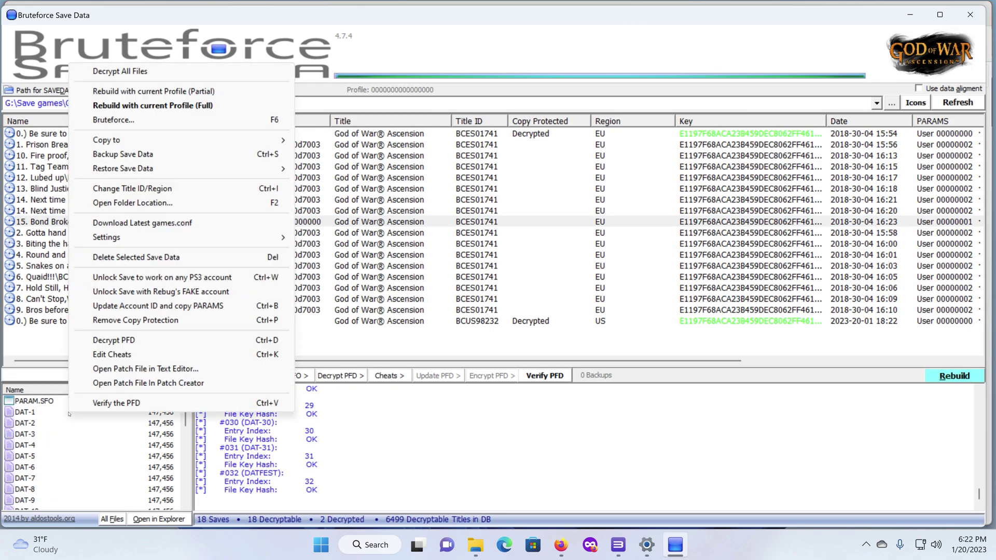
click(159, 71)
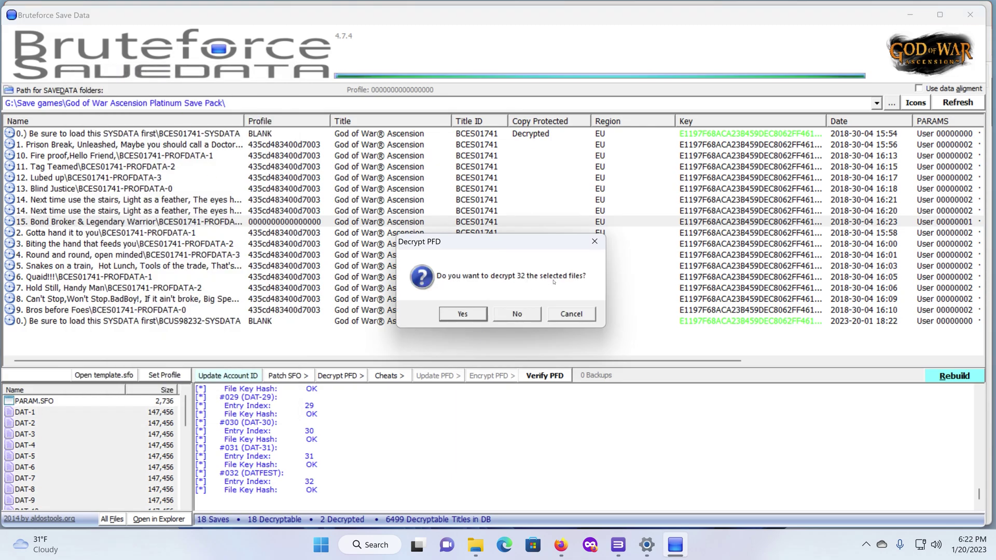
click(462, 315)
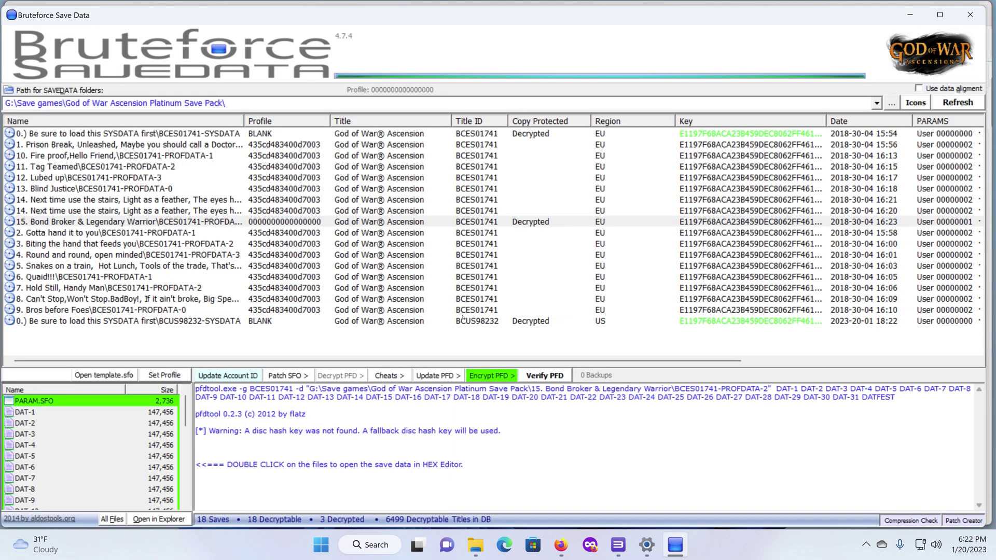
Unlock the decrypted Bond Broker & Legendary Warrior save to work on any PS3 account.
right_click(85, 404)
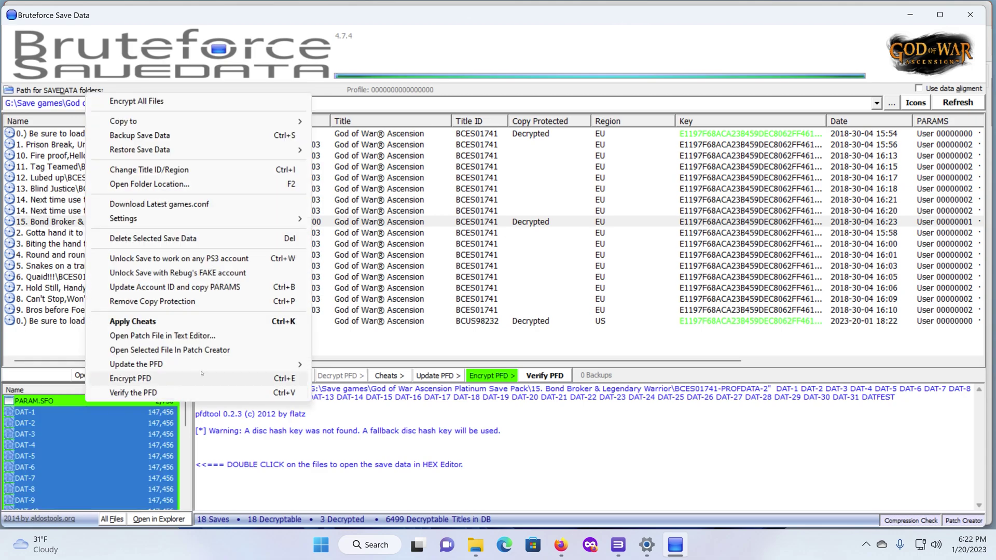
click(225, 259)
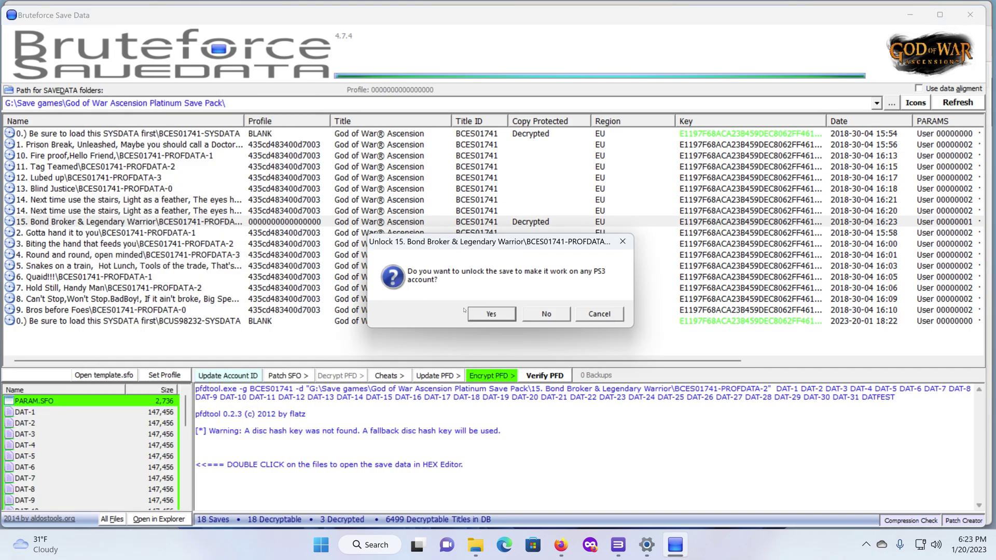
click(492, 314)
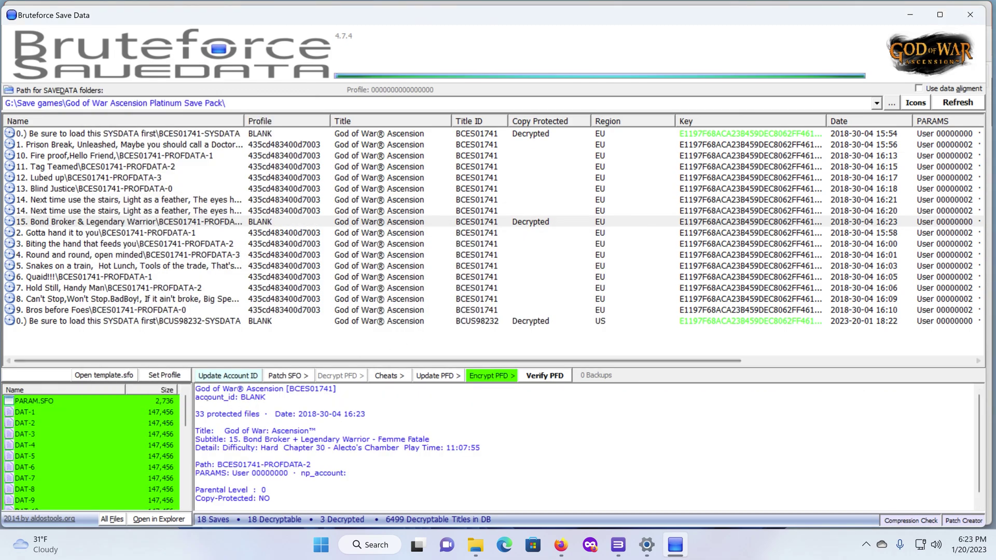
Change the Bond Broker & Legendary Warrior save's title ID to BCUS98232.
right_click(90, 424)
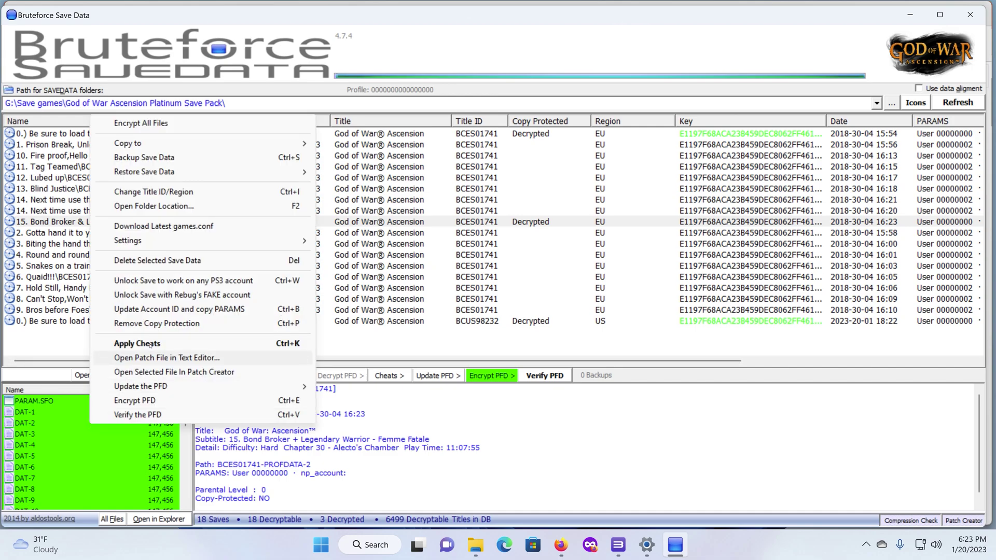
click(155, 192)
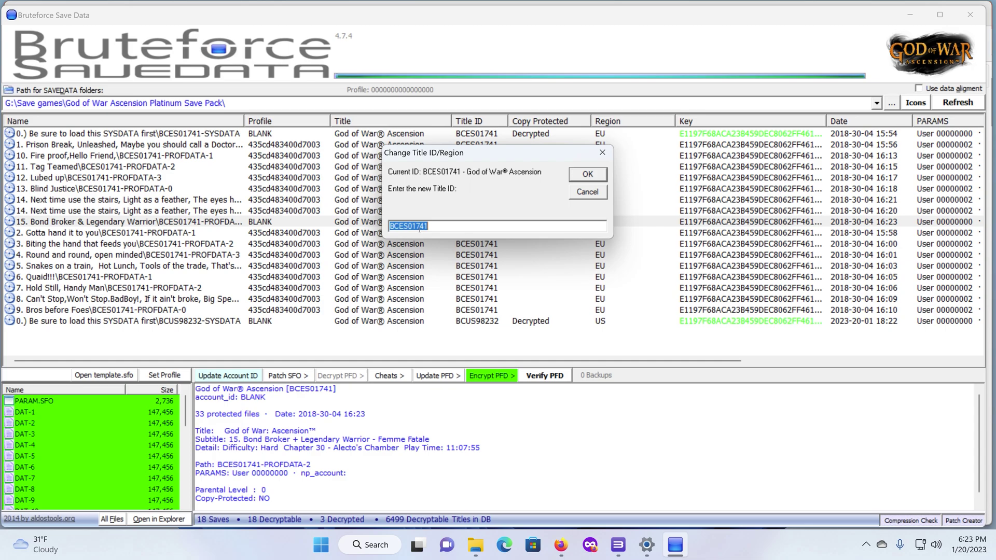
key(ctrl+v)
click(588, 175)
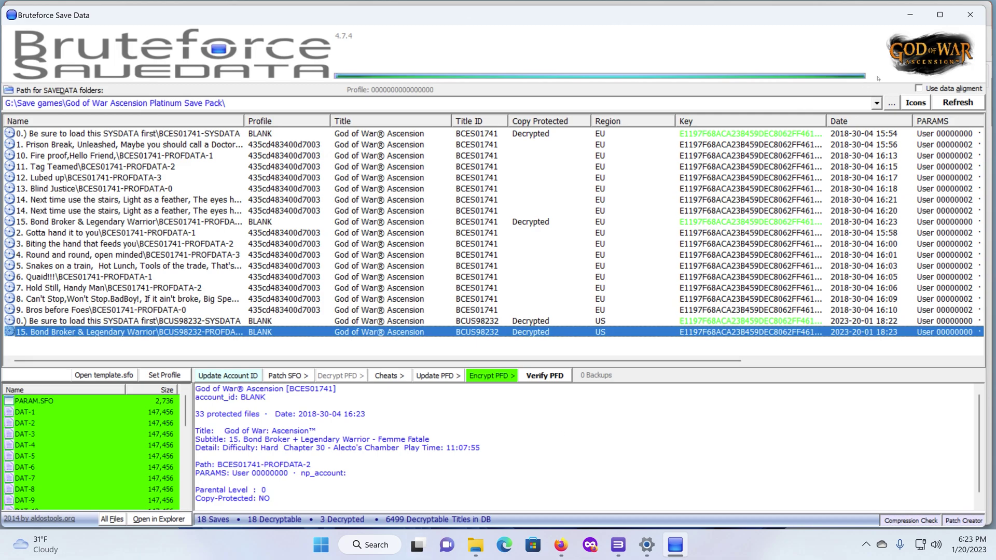
Exit Bruteforce Save Data leaving the saves decrypted, and cut the BCUS98232-SYSDATA folder from the save pack in File Explorer.
click(970, 15)
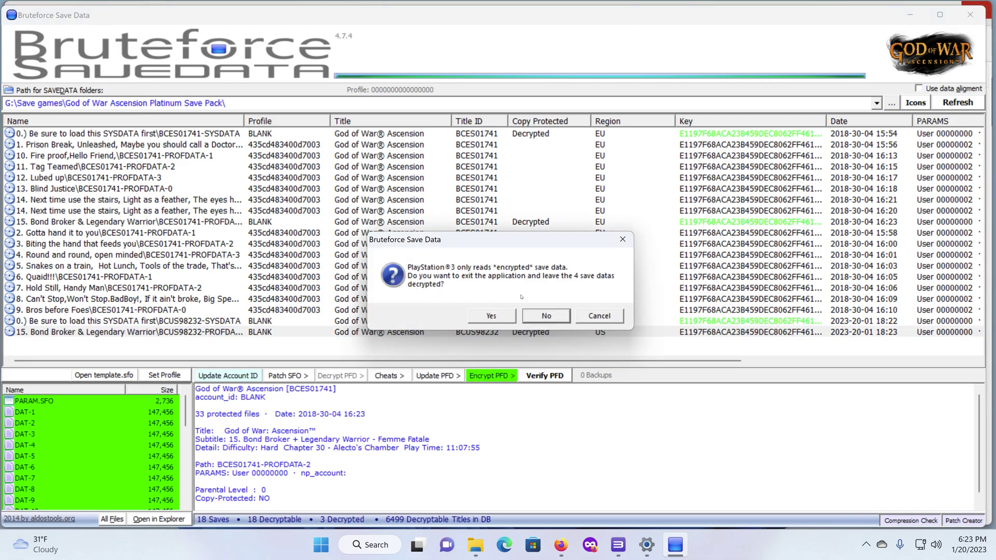
click(487, 316)
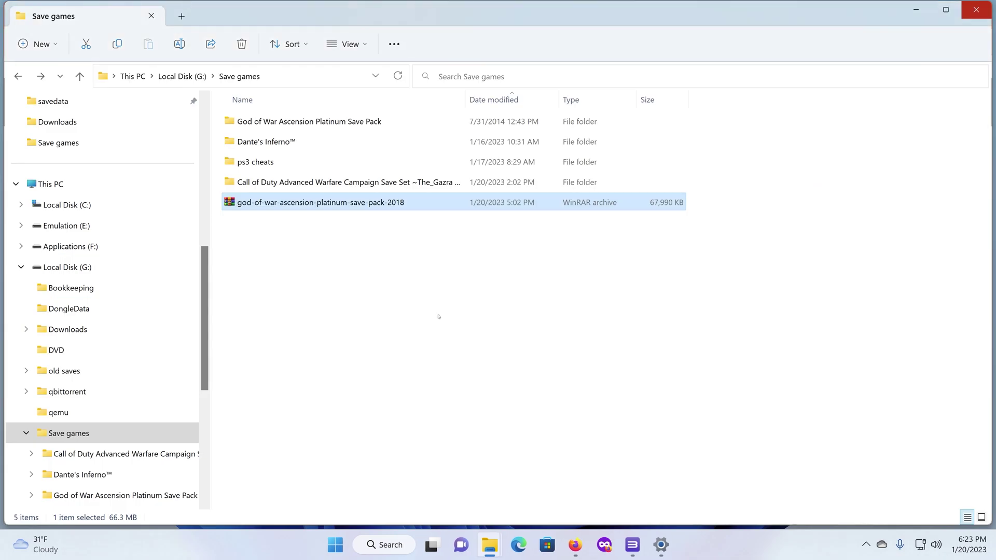
double_click(276, 122)
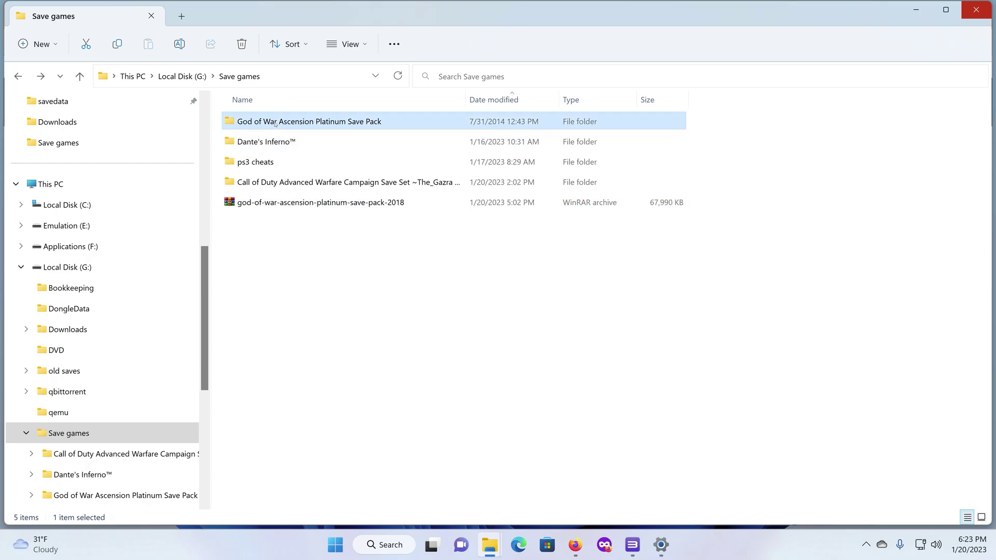
double_click(278, 122)
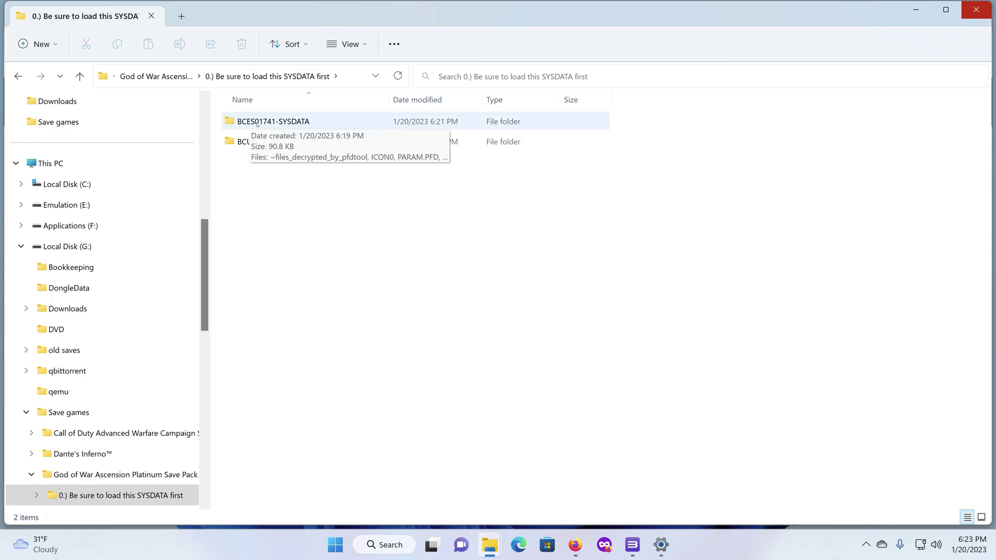
click(255, 144)
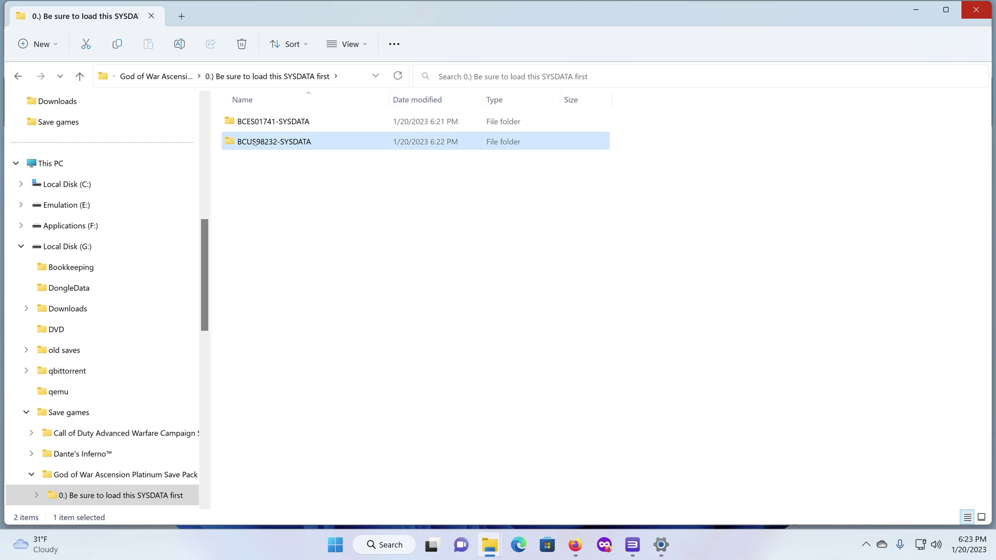
right_click(255, 143)
click(273, 158)
Switch to RPCS3 and open its savedata folder by way of the Save Manager.
click(635, 546)
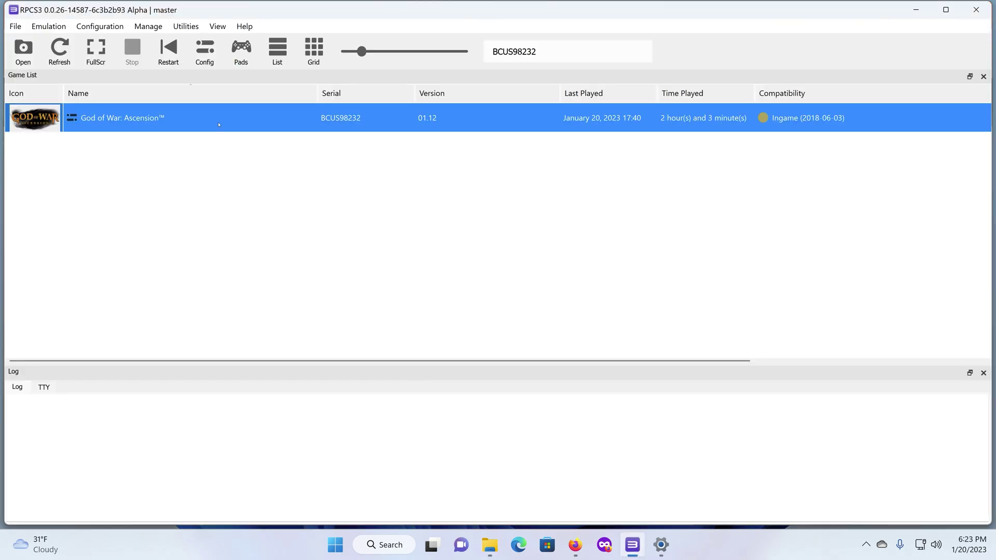
click(148, 26)
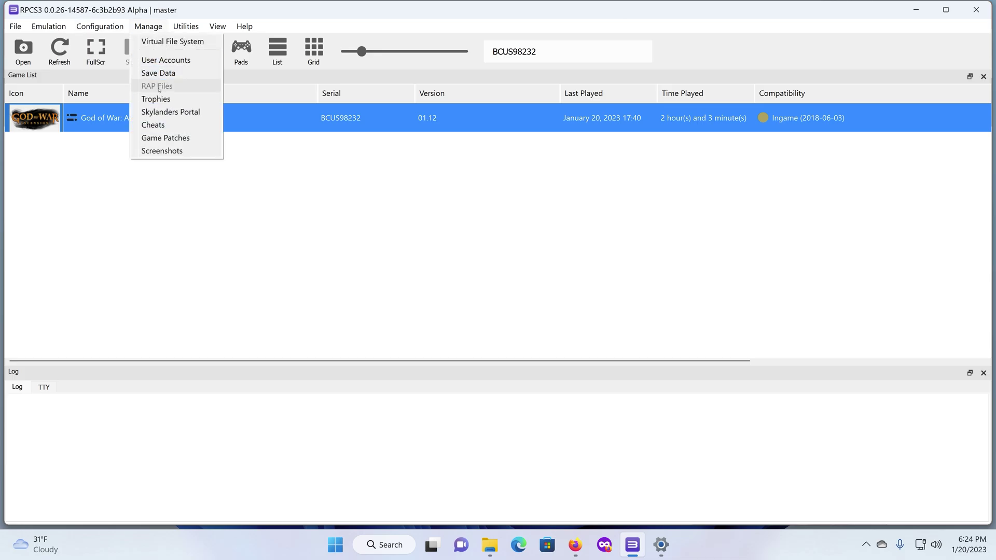
click(163, 75)
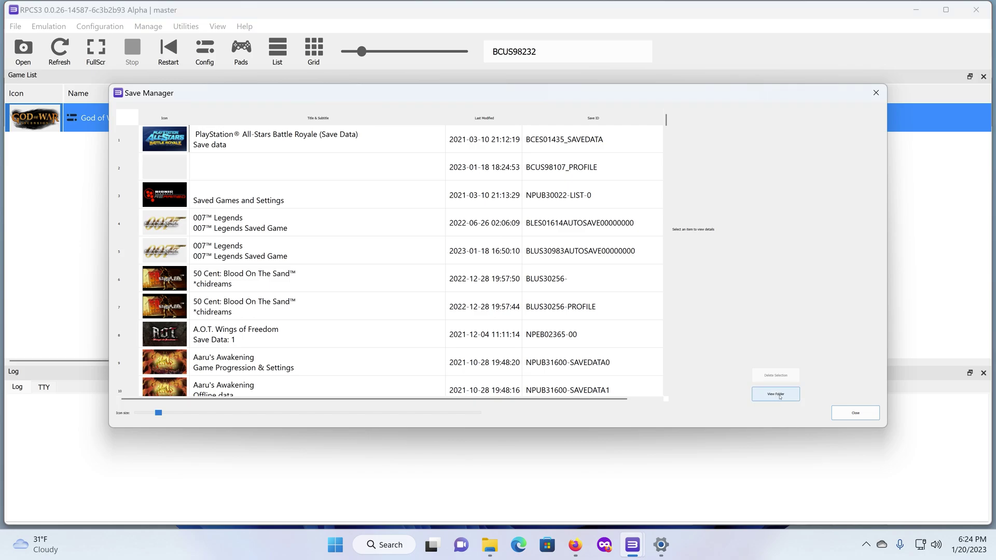
click(780, 396)
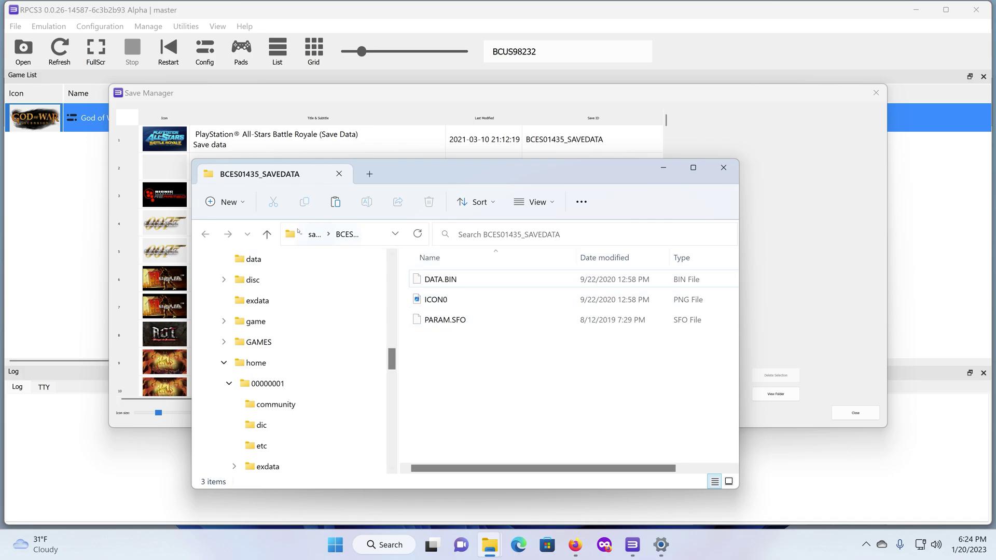
click(266, 235)
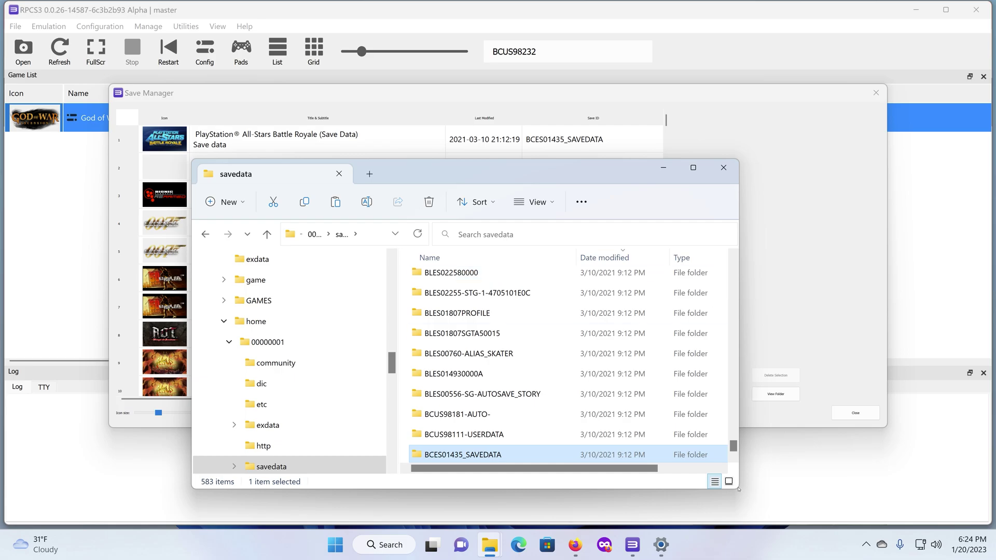
Enlarge the savedata folder window and paste the BCUS98232-SYSDATA folder into it.
drag(739, 489, 886, 509)
right_click(826, 350)
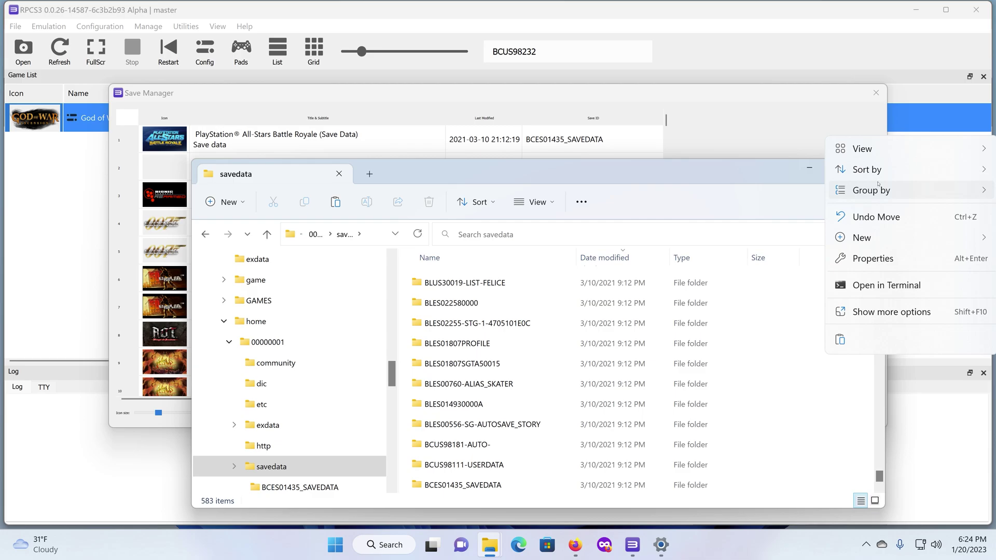
click(842, 341)
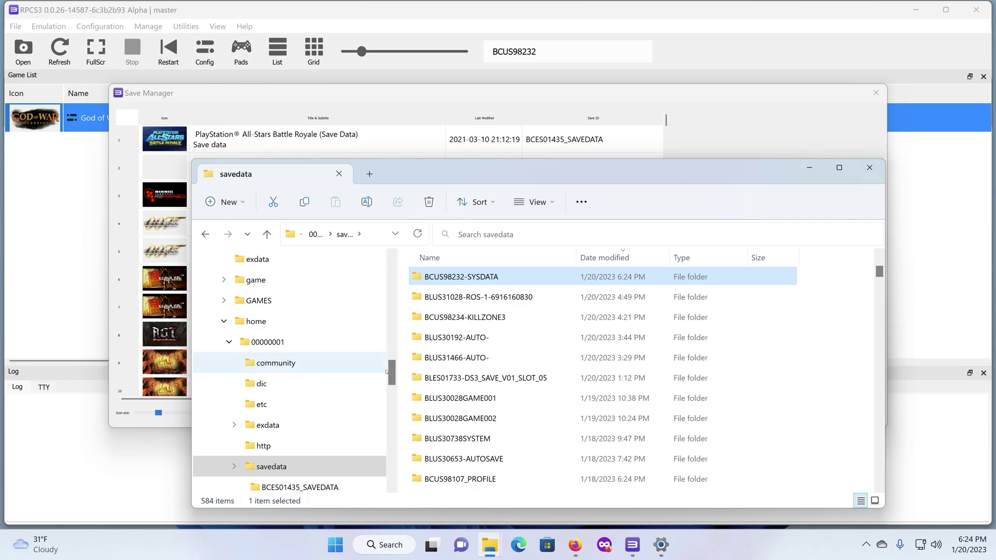
Copy the BCUS98232-PROFDATA-2 folder from the save pack's "15. Bond Broker & Legendary Warrior" folder.
mouse_move(489, 543)
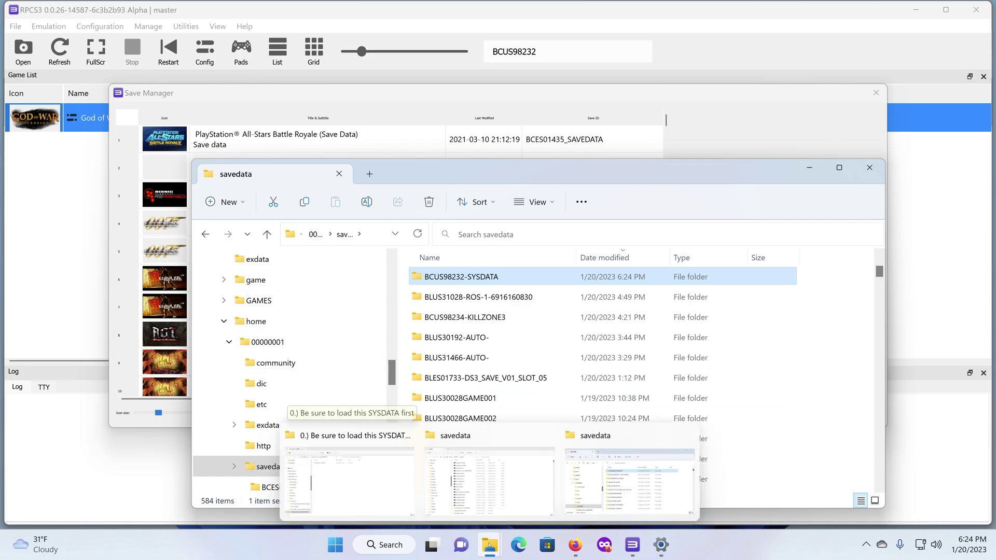
click(337, 493)
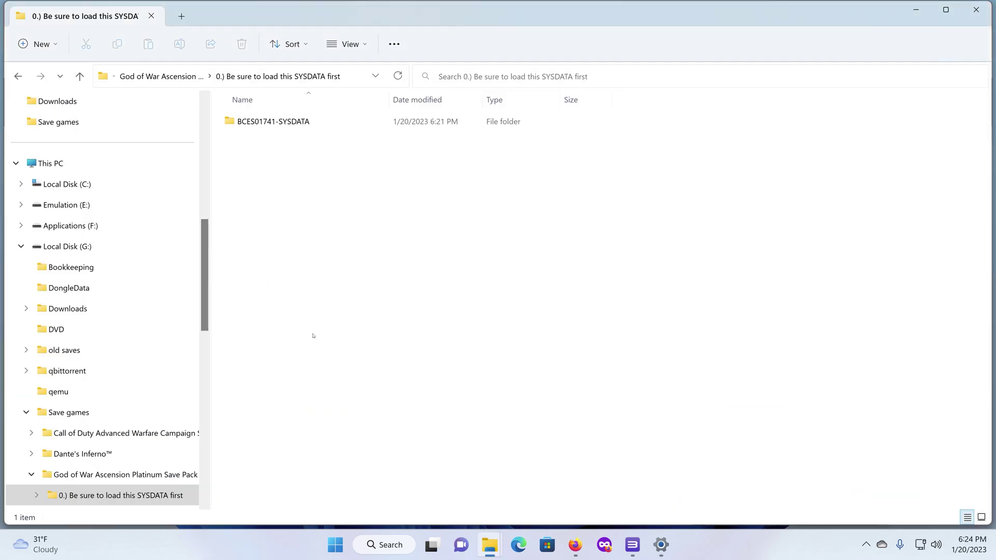
click(18, 76)
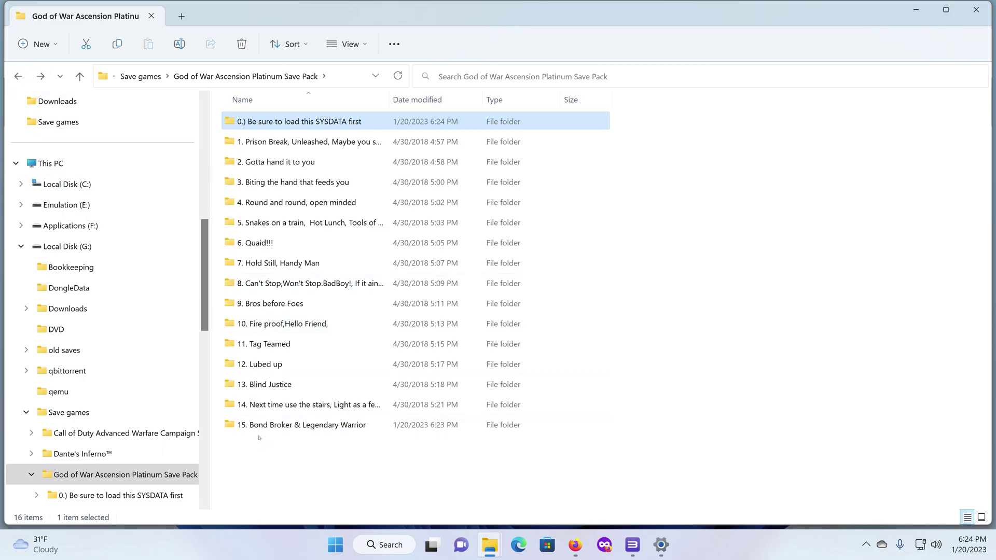
click(263, 426)
double_click(262, 426)
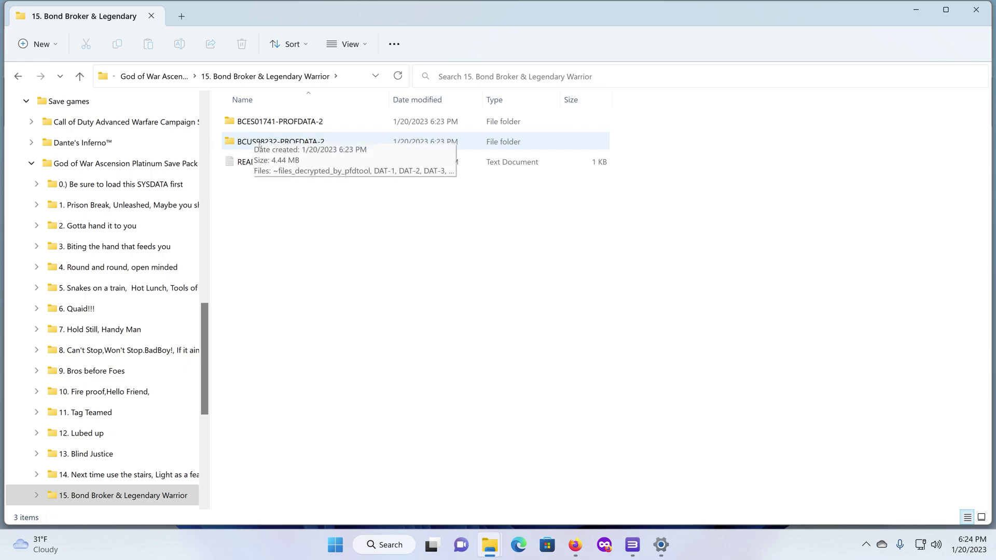
right_click(240, 140)
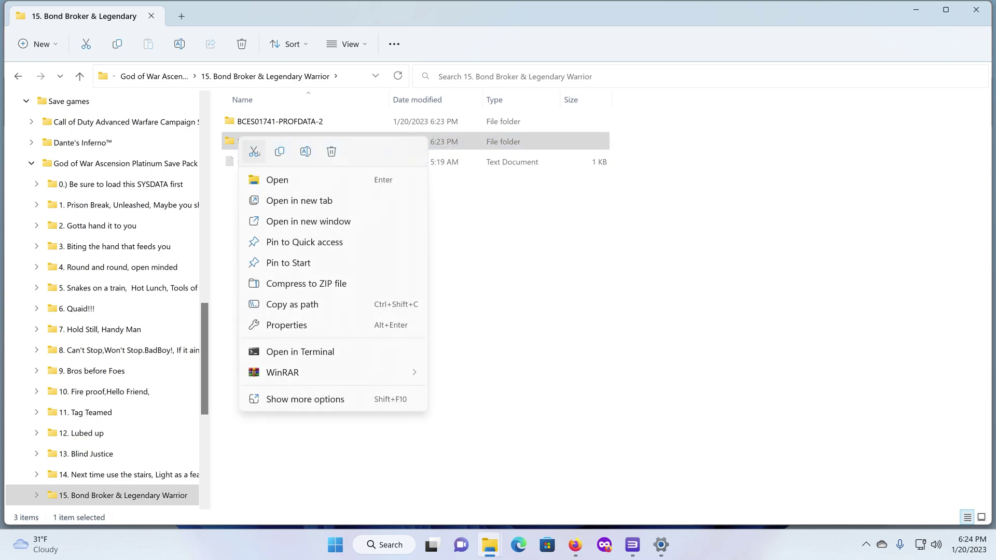
click(276, 153)
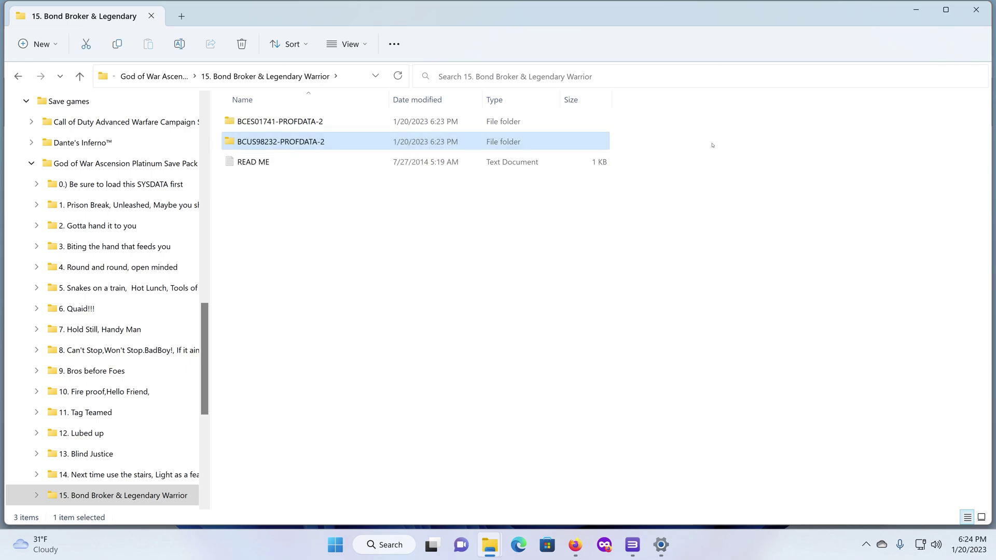
Paste the BCUS98232-PROFDATA-2 folder into RPCS3's savedata folder and return to God of War: Ascension in the RPCS3 game list.
mouse_move(487, 548)
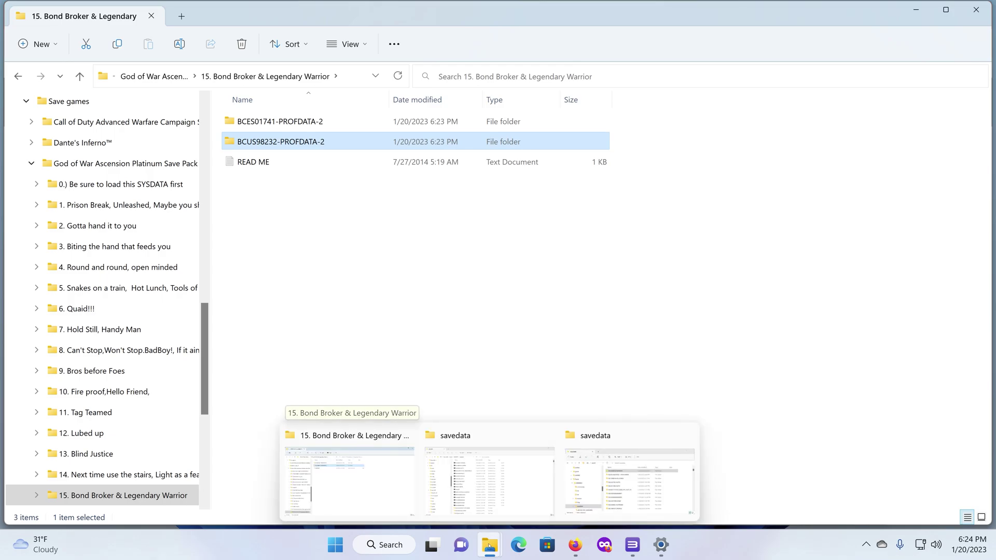
click(629, 480)
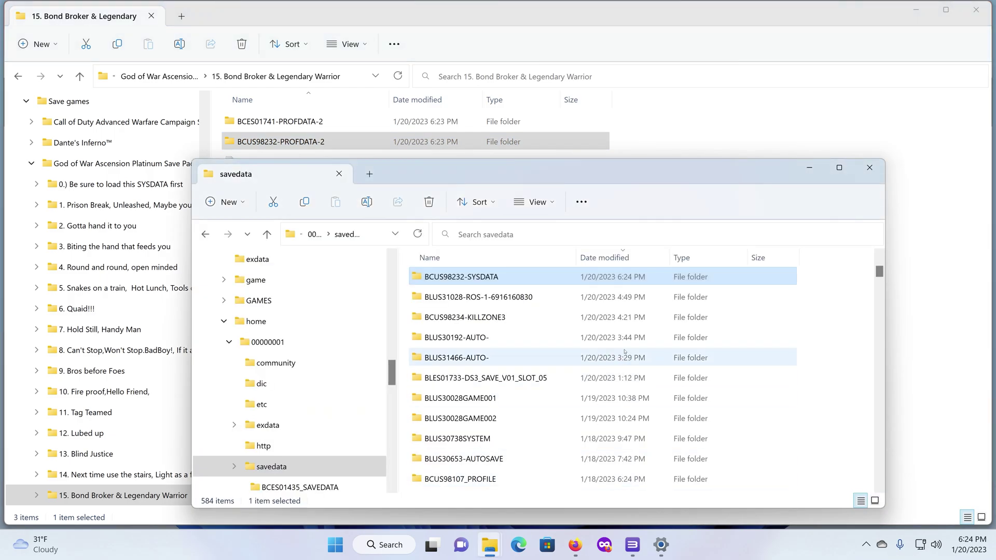
right_click(816, 384)
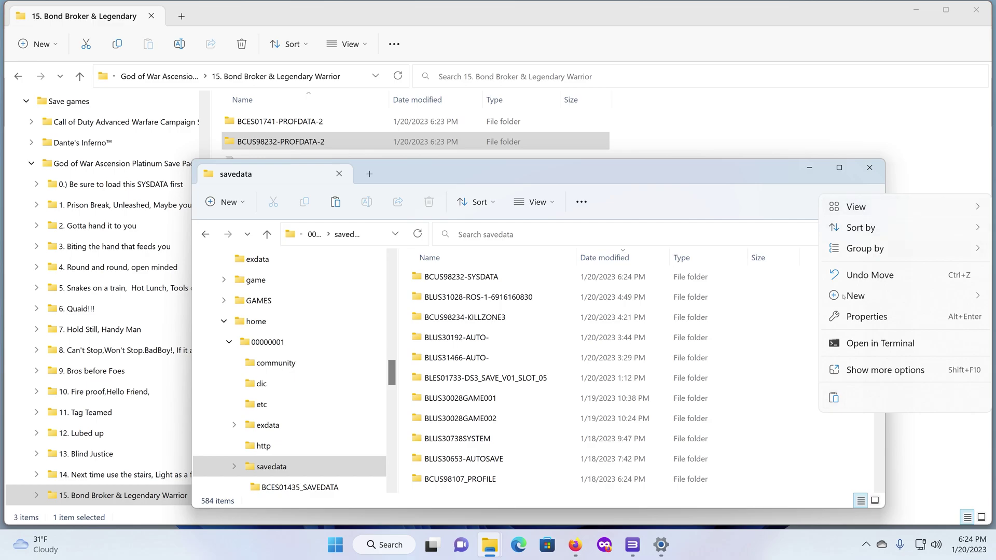
click(834, 397)
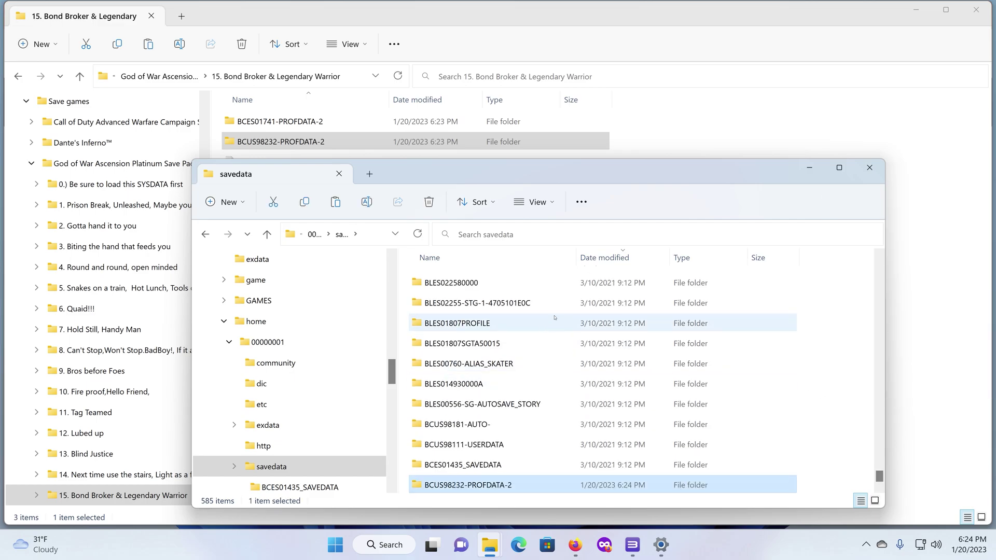
click(915, 10)
click(73, 120)
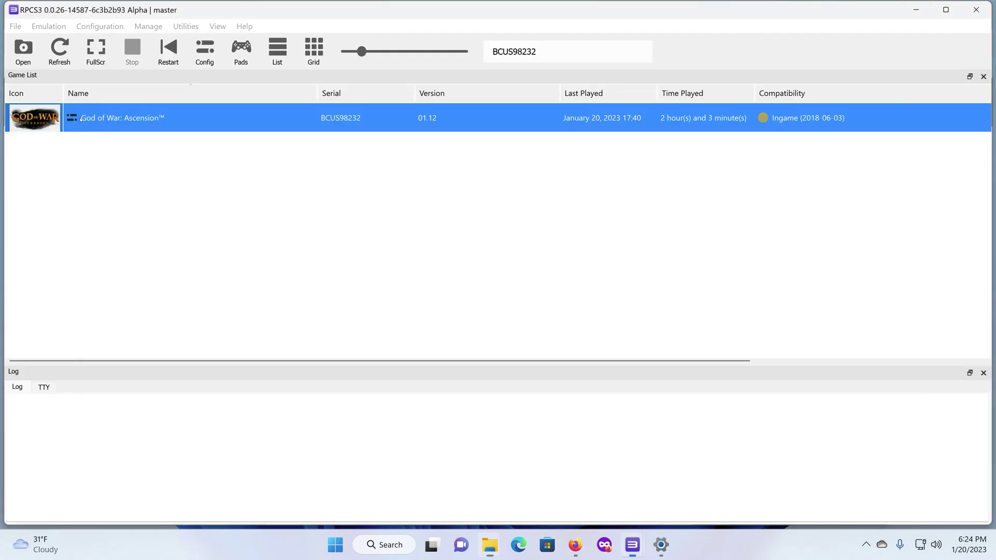
Boot God of War: Ascension from the game list and leave its Latest News welcome page for the main menu.
right_click(82, 118)
click(144, 128)
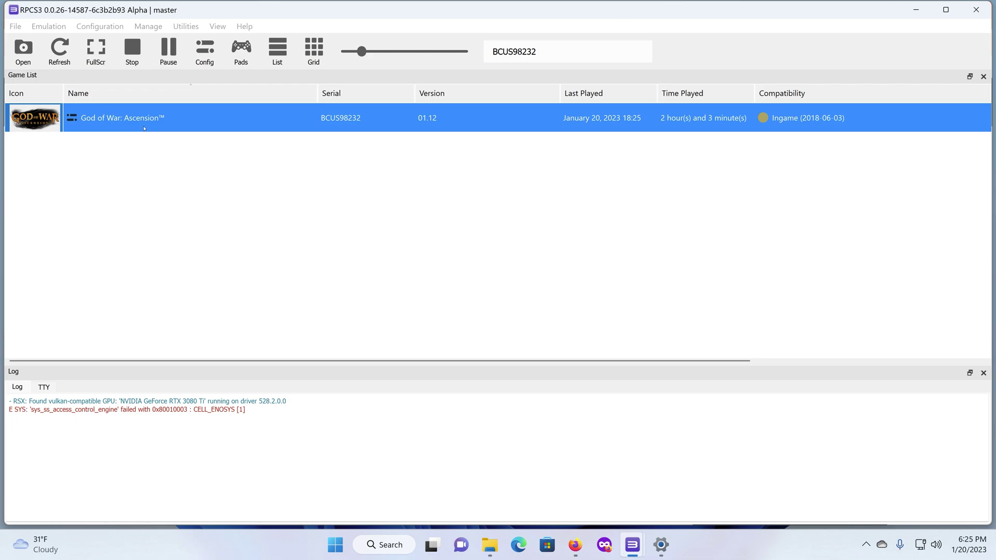
double_click(144, 128)
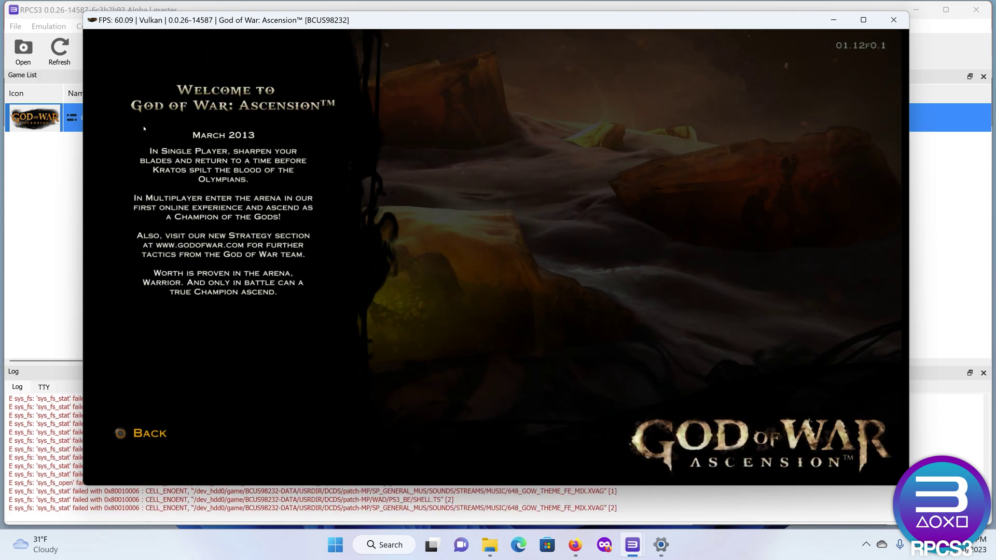
key(c)
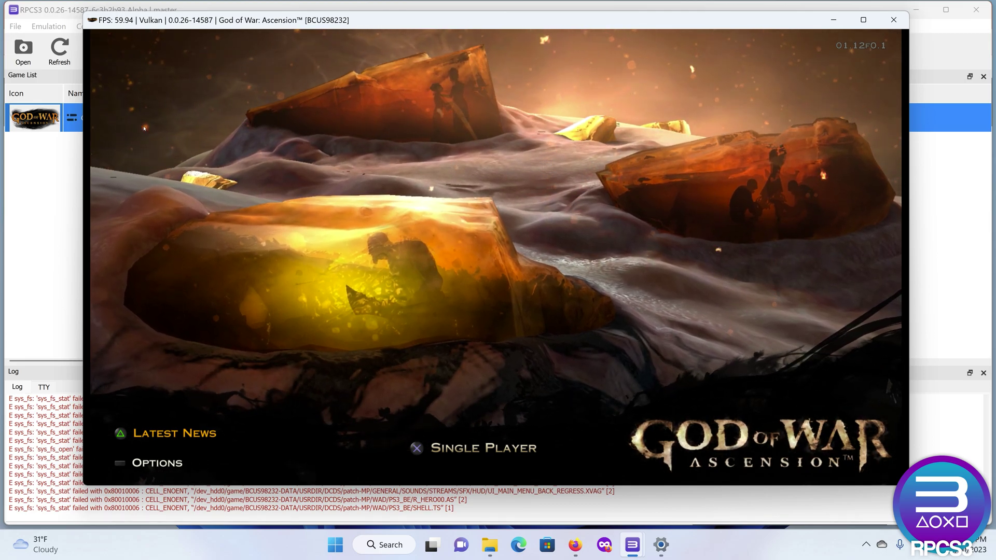
Load Profile 3 from the Single Player game profiles and restart its game from the last checkpoint.
key(x)
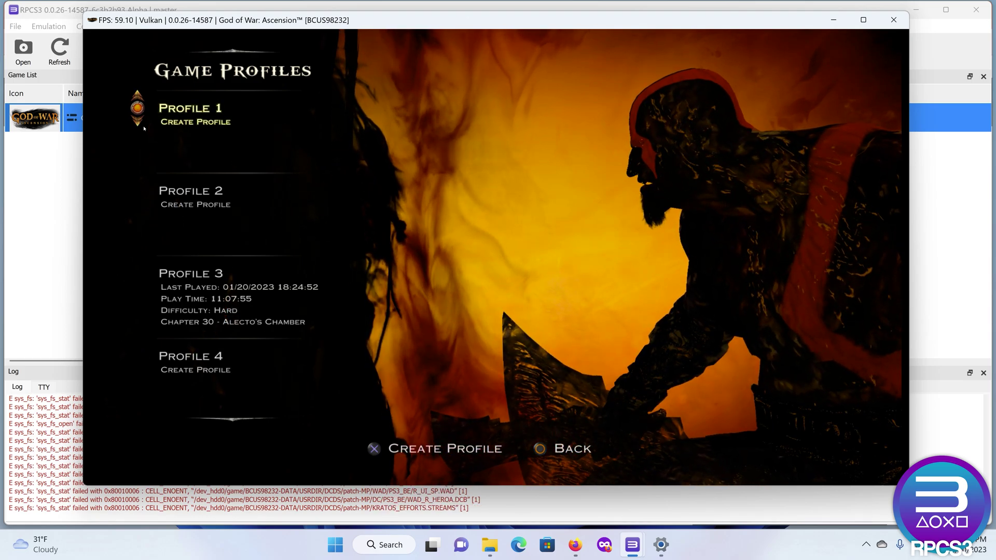
key(Down)
key(Down)
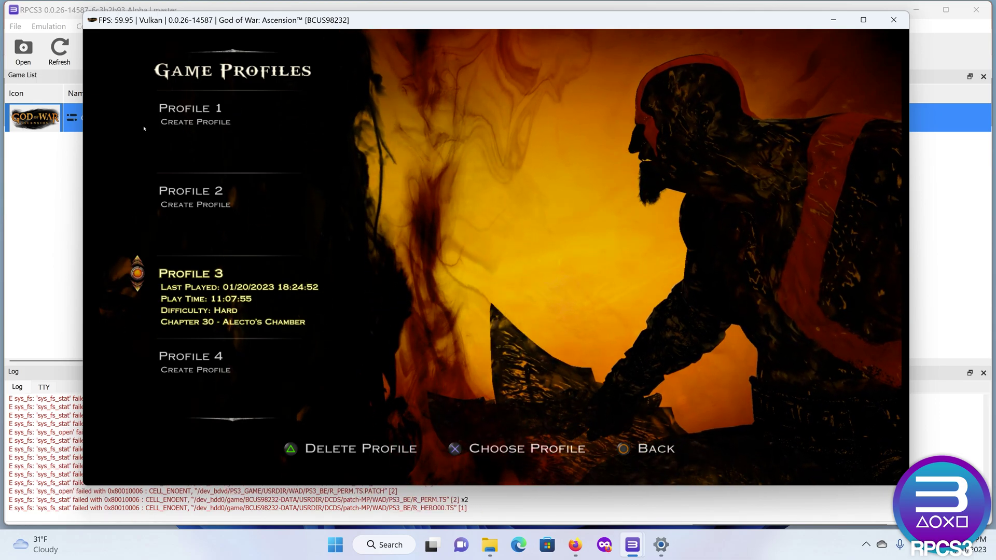
key(x)
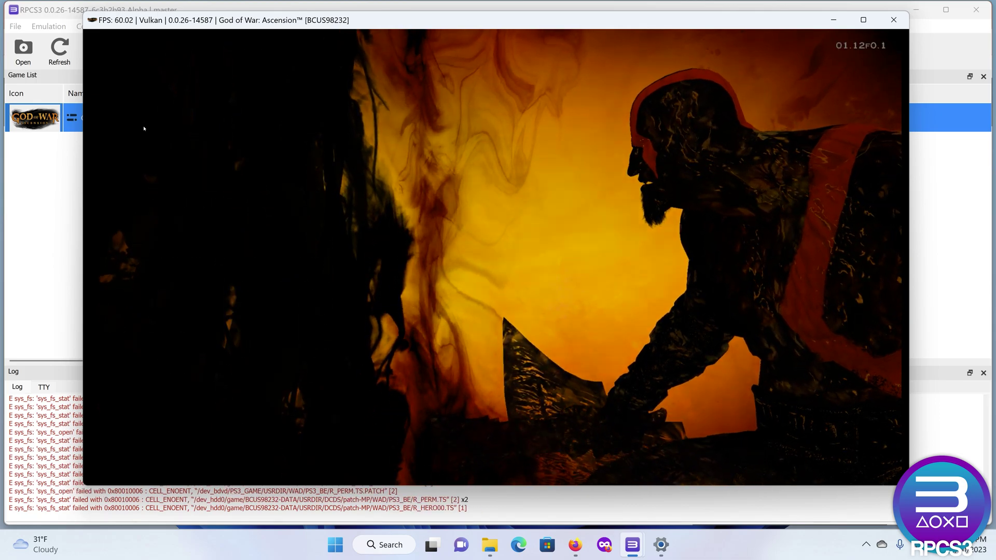
key(x)
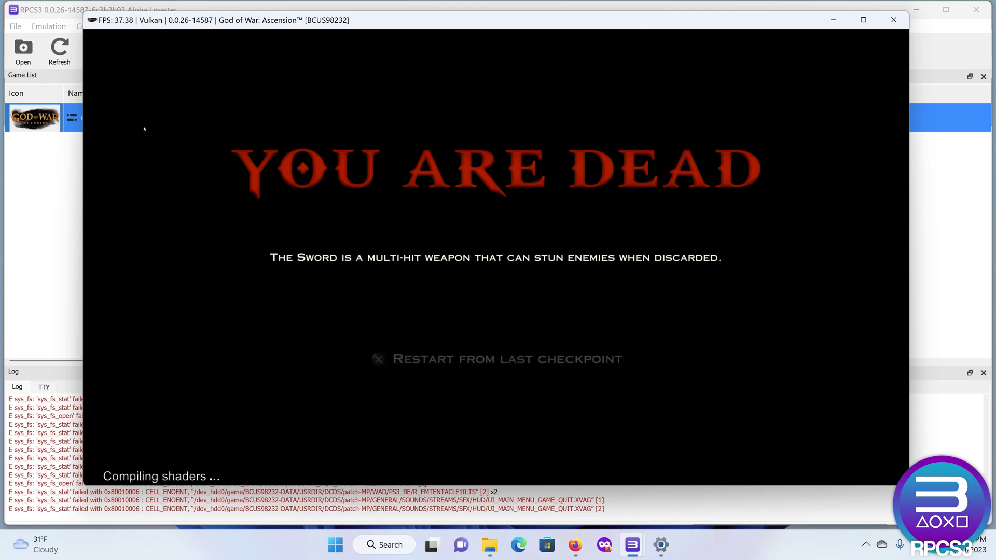
key(x)
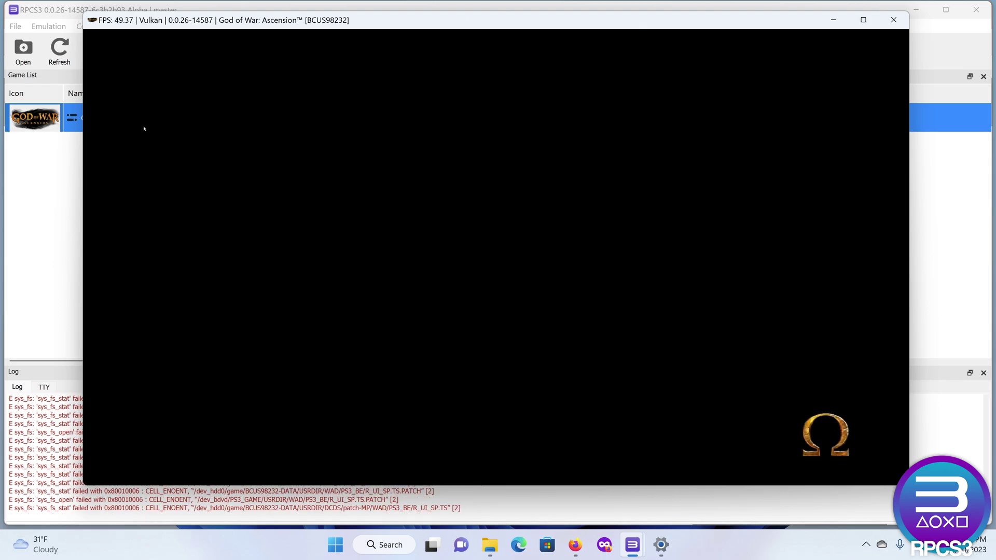